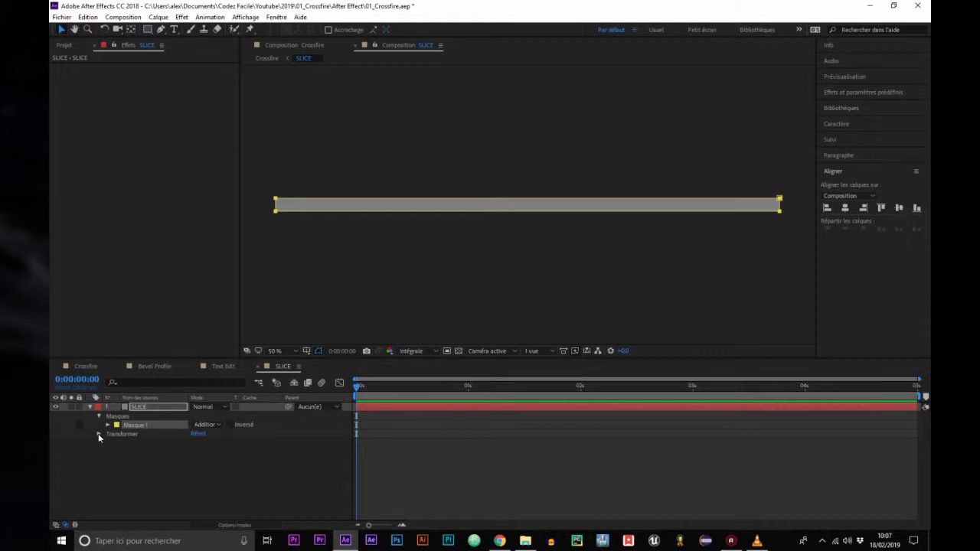
Set the mask expansion of Masque 1 on the SLICE layer to -6 pixels
click(98, 433)
click(108, 425)
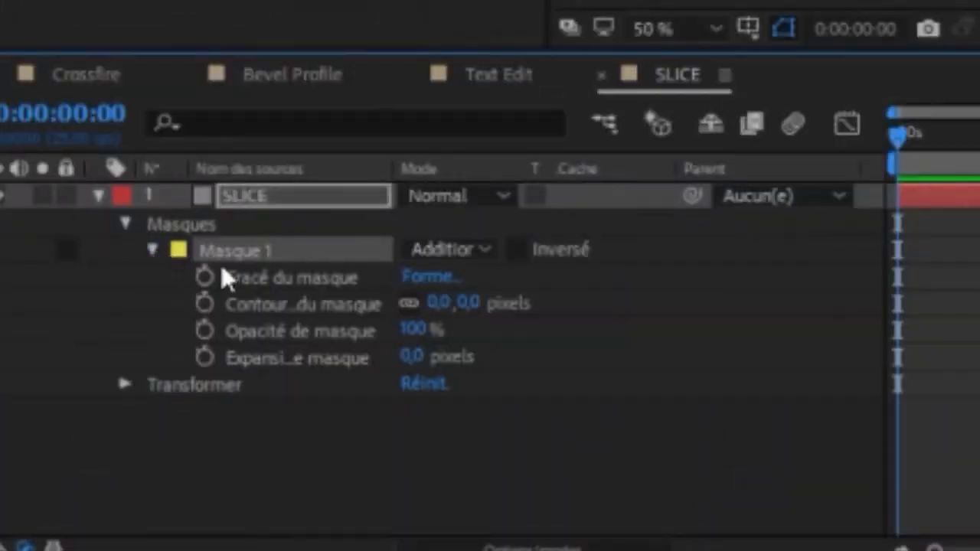
click(410, 359)
text(-6)
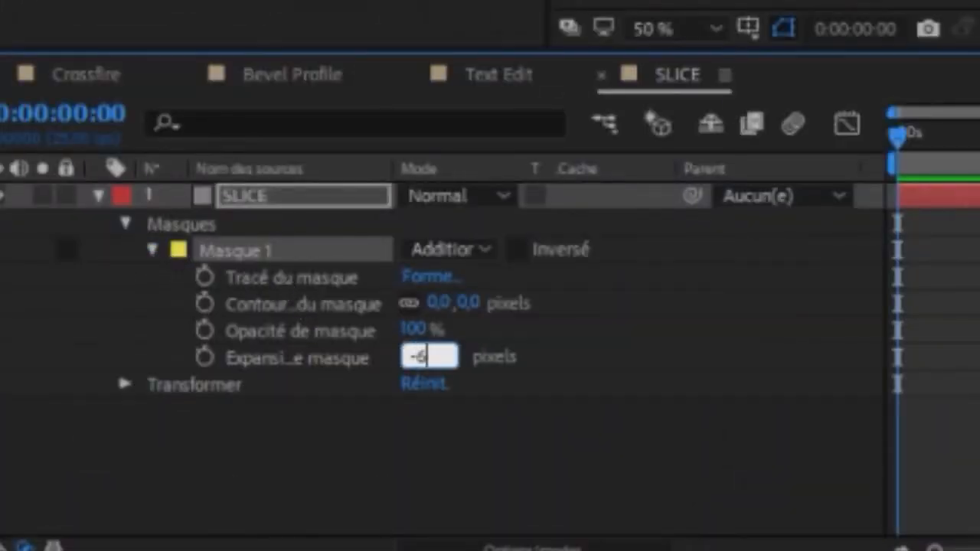
key(Return)
Apply the Contours bruts effect to the SLICE layer with a border of 14 and a scale of about 476
key(ctrl+space)
text(cont)
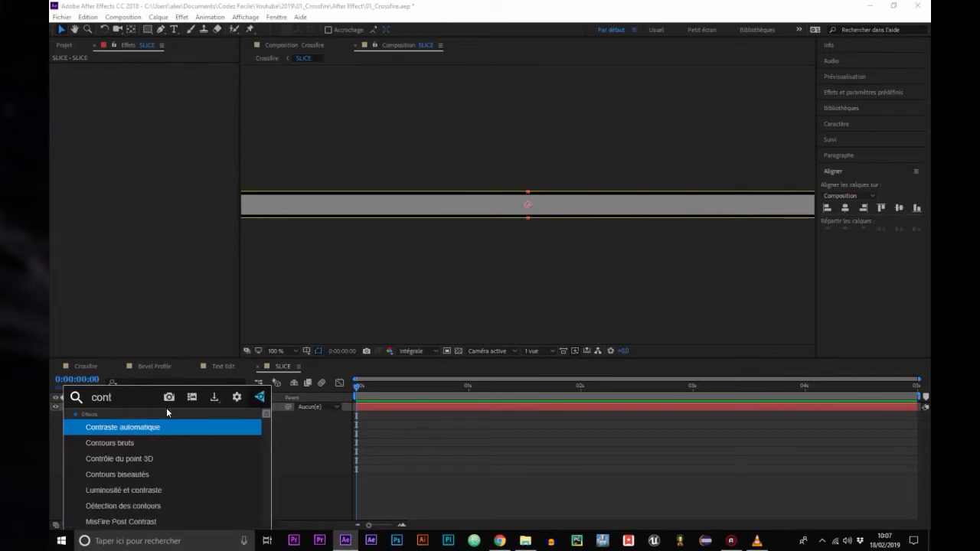
key(Down)
key(Return)
click(160, 93)
text(1)
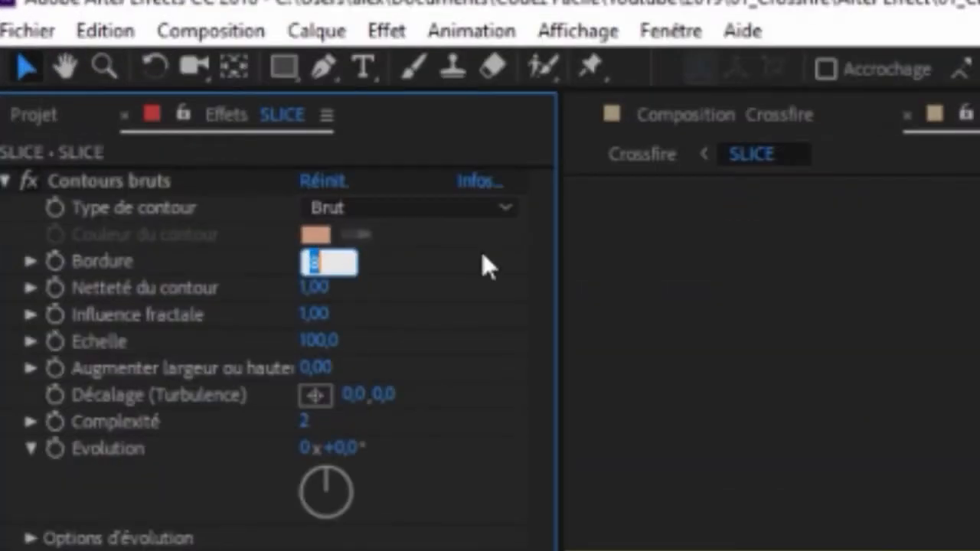
text(4)
key(Return)
drag(318, 340, 664, 343)
drag(664, 167, 907, 167)
Precompose the SLICE layer into a new composition named SLICE Roughen
right_click(162, 407)
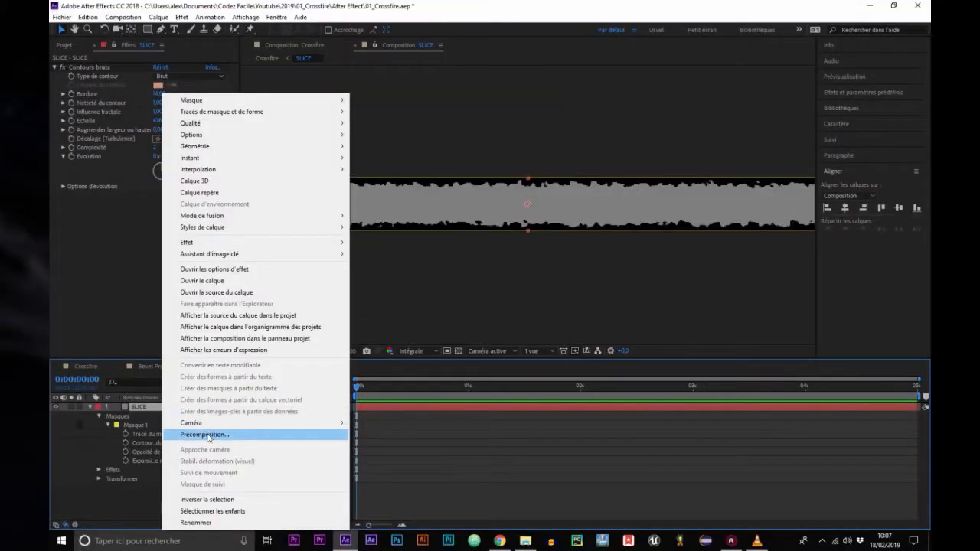
click(205, 435)
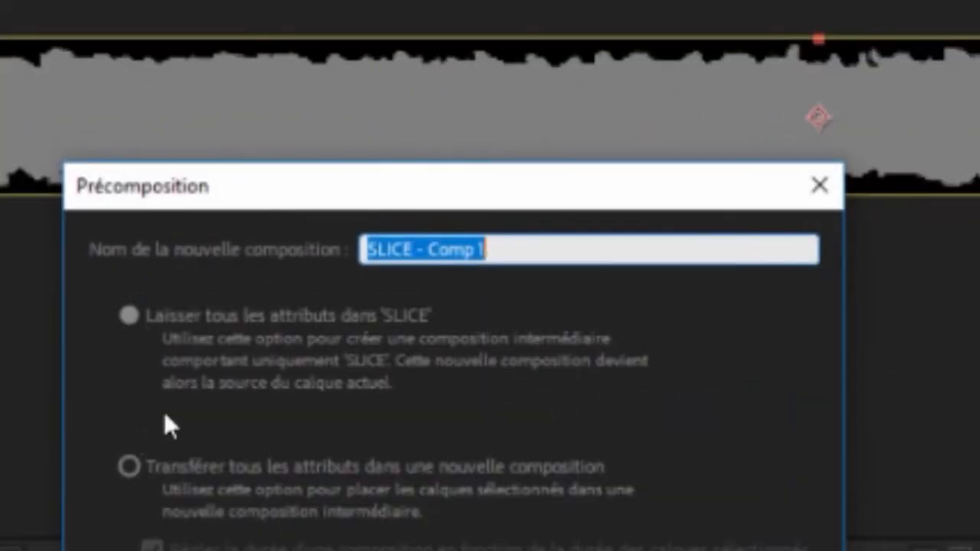
drag(419, 249, 489, 249)
text(Roughen)
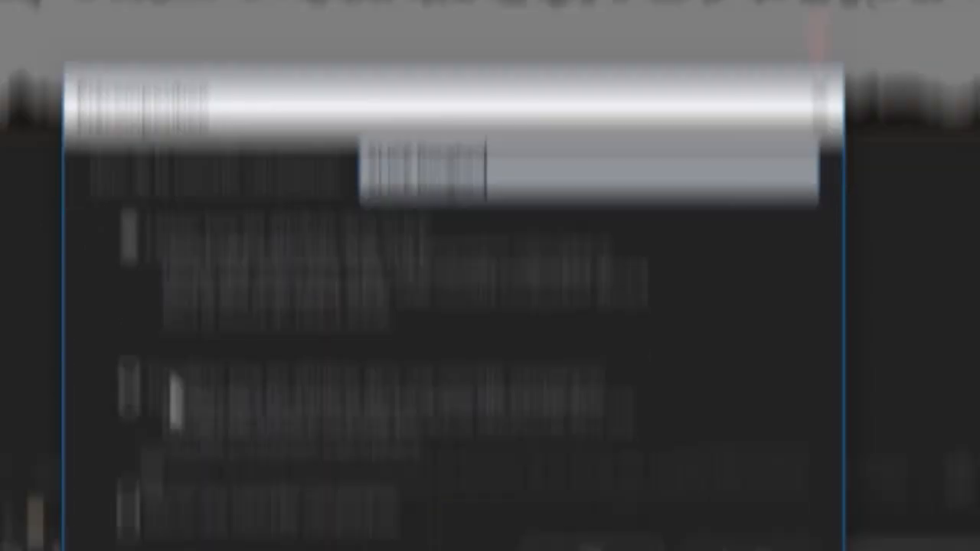
click(574, 391)
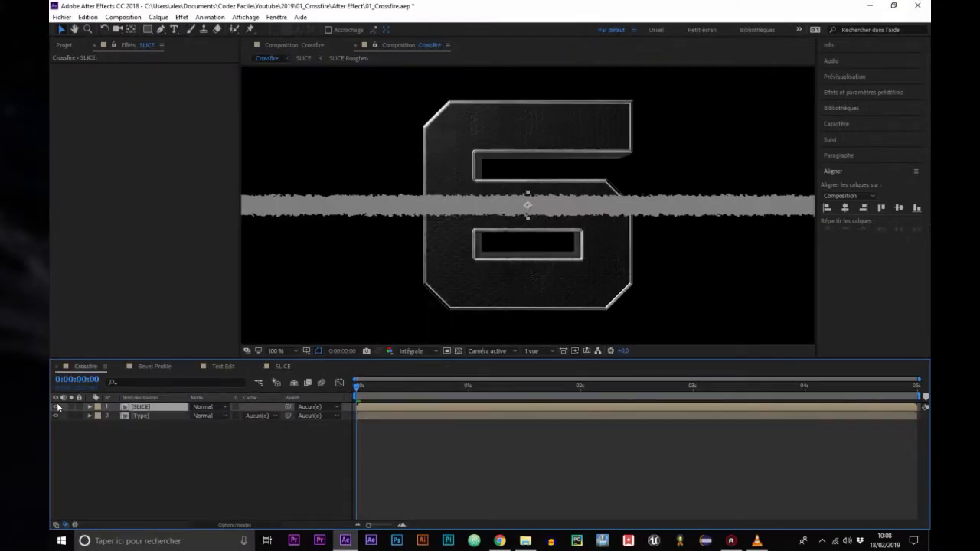
In the Crossfire composition, hide the SLICE layer and give it the yellow (Jaune) label colour
click(97, 406)
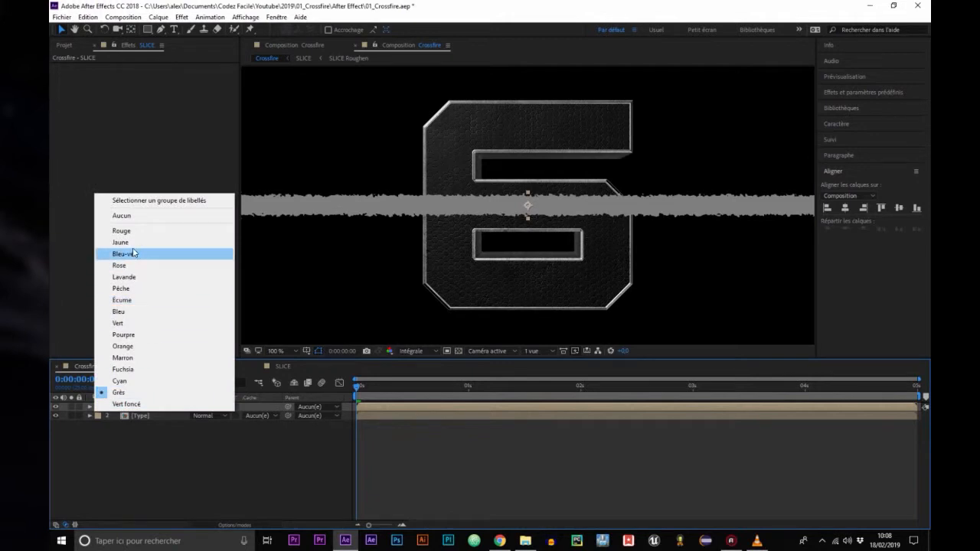
click(125, 242)
Apply Appliquer un cache to the Type layer using the SLICE layer as an inverted matte, without fitting the matte's size
click(188, 416)
key(ctrl+space)
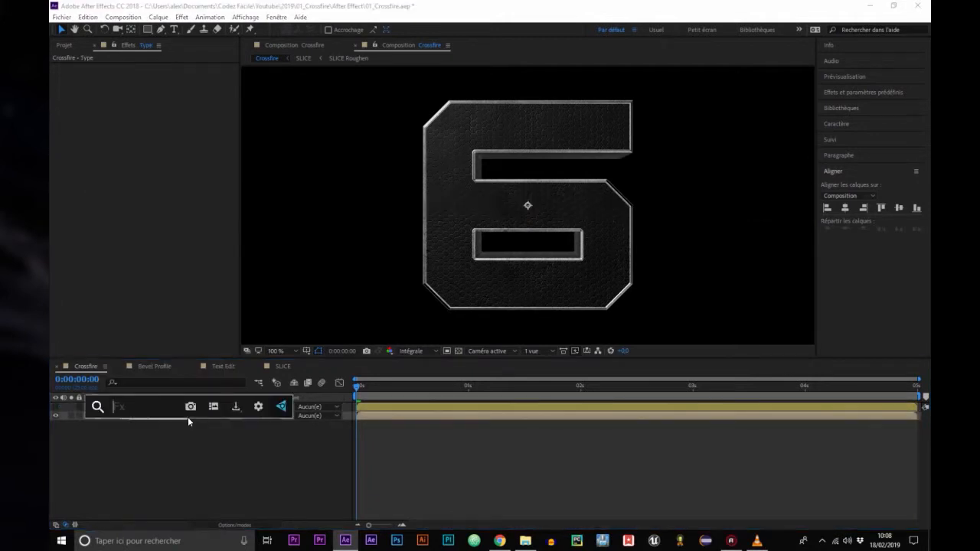
text(app)
key(Return)
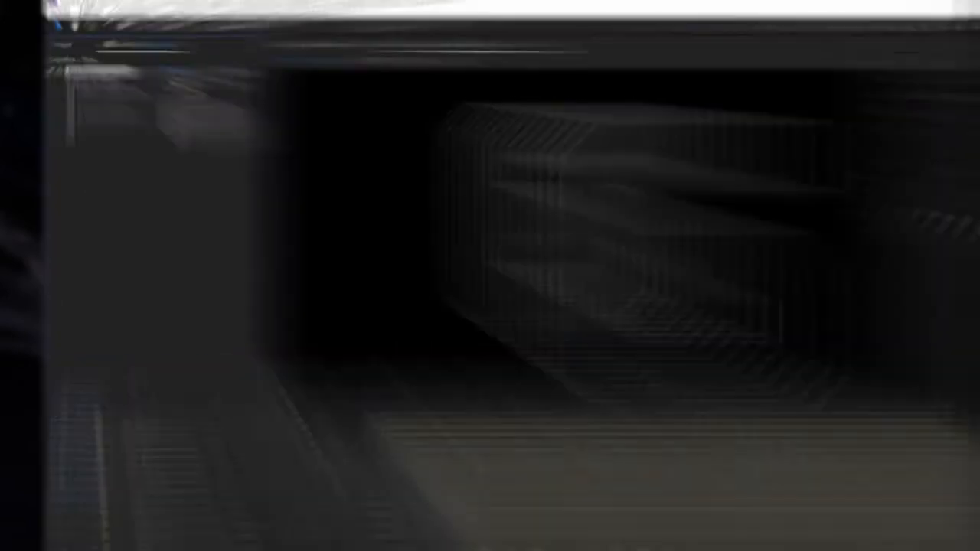
click(170, 76)
click(387, 222)
click(317, 214)
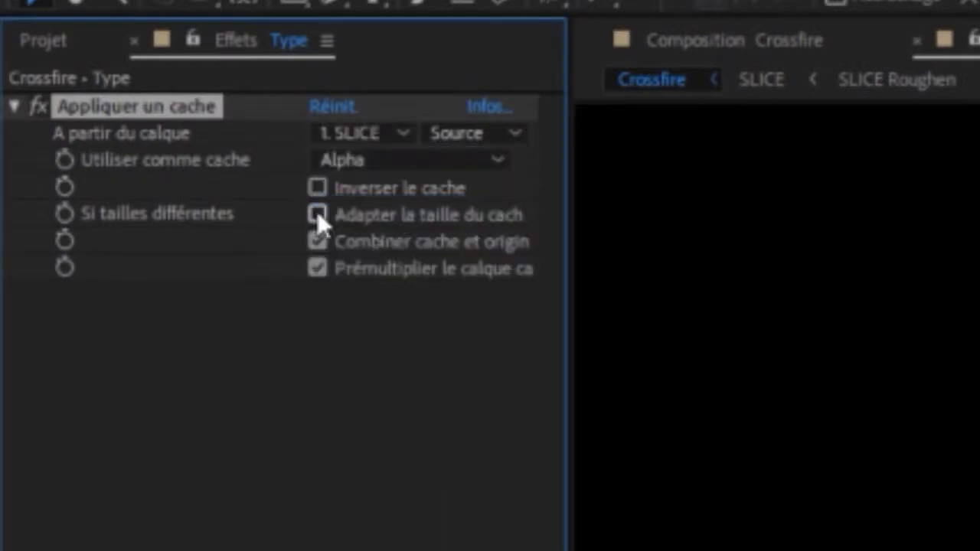
click(316, 188)
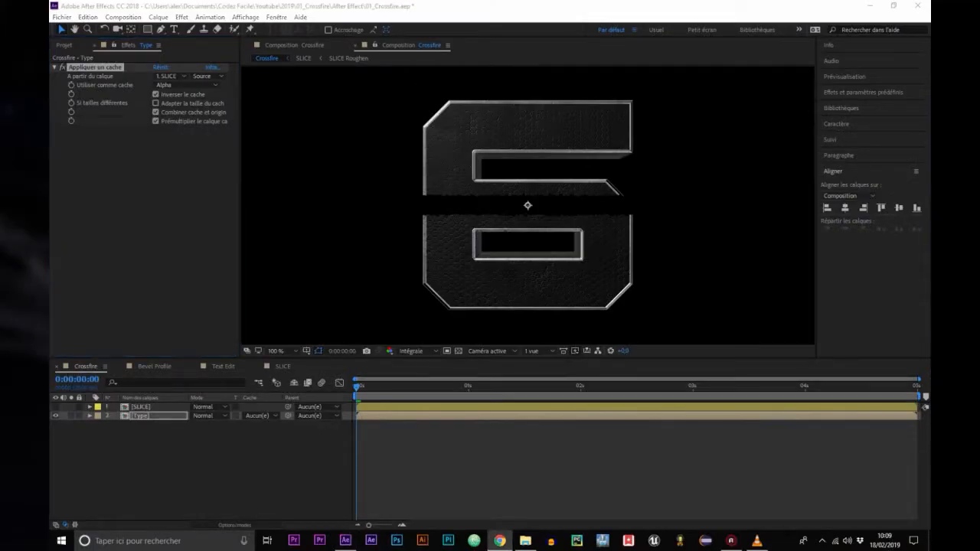
Try rotating the SLICE layer, and undo the rotation
click(172, 407)
key(r)
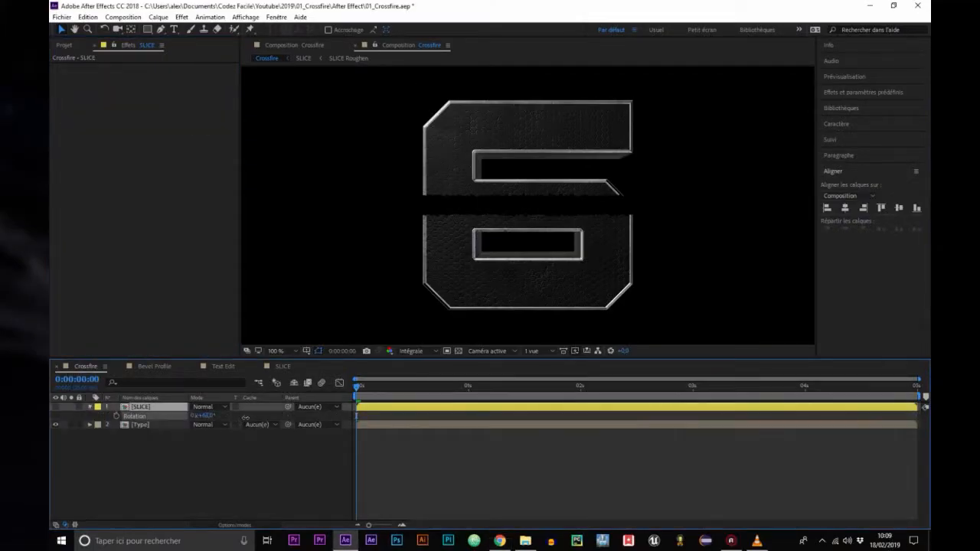
key(ctrl+z)
Display the layer switches, enable collapsed transformations for the SLICE layer and test its rotation
click(167, 407)
click(239, 525)
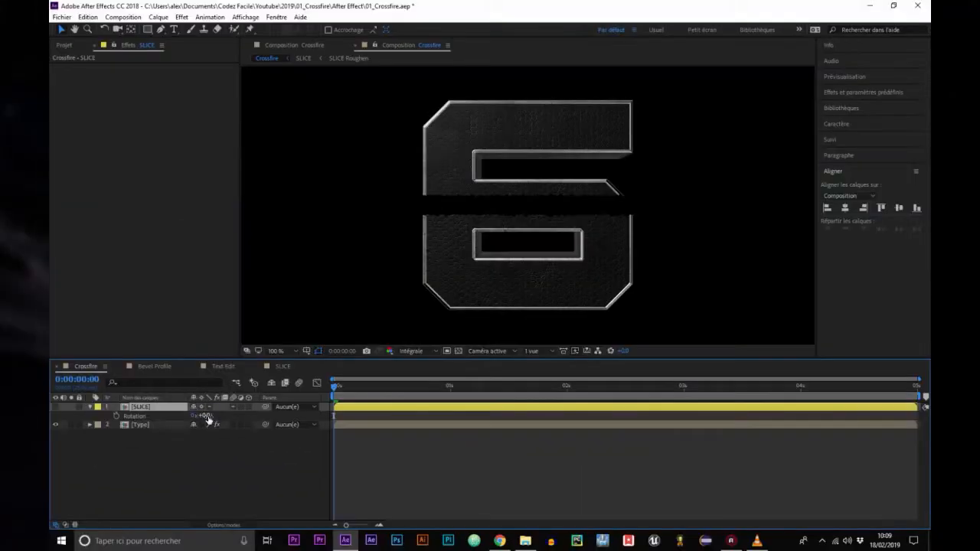
mouse_move(208, 420)
mouse_down()
mouse_move(187, 416)
mouse_move(218, 417)
mouse_up()
Create a solid named BG at the size of the composition, 1920 x 812 px
right_click(175, 471)
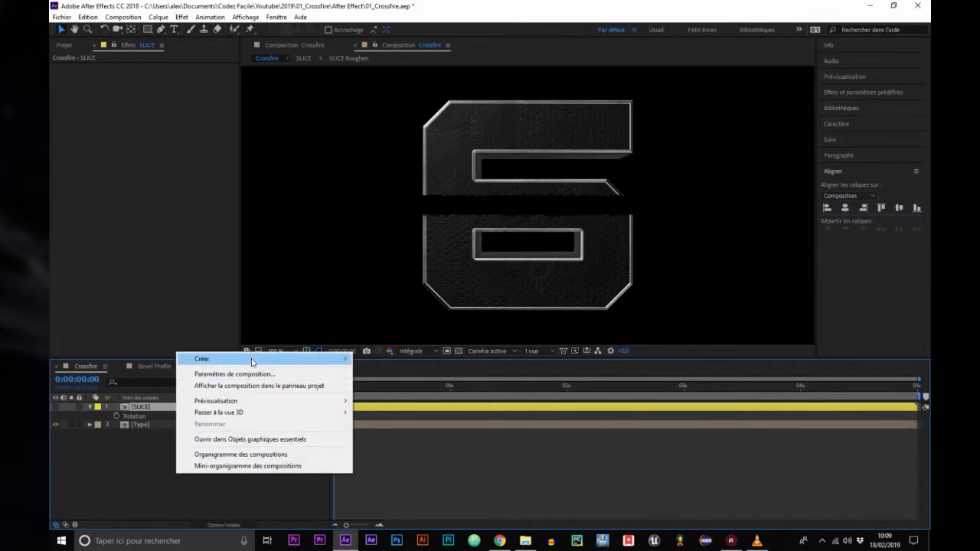
mouse_move(283, 359)
click(403, 386)
text(BG)
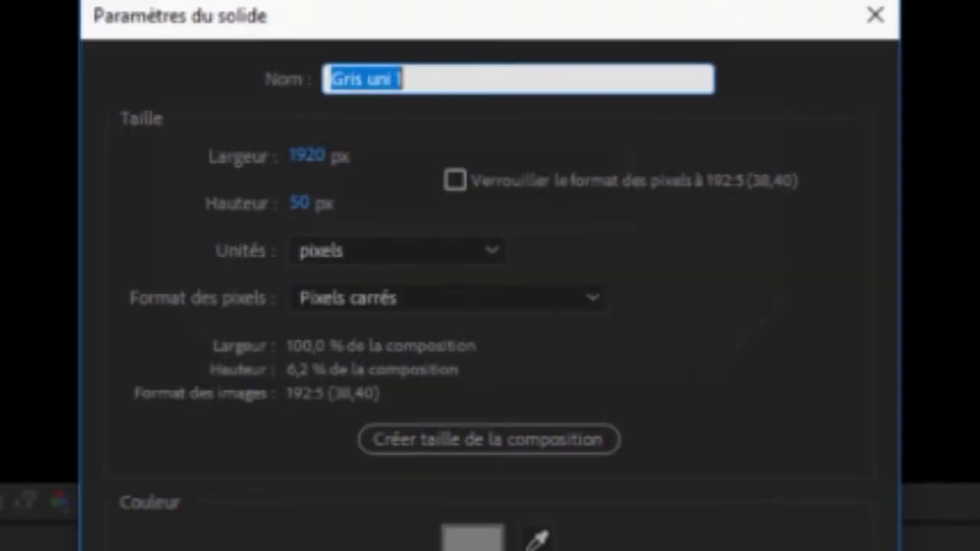
click(413, 437)
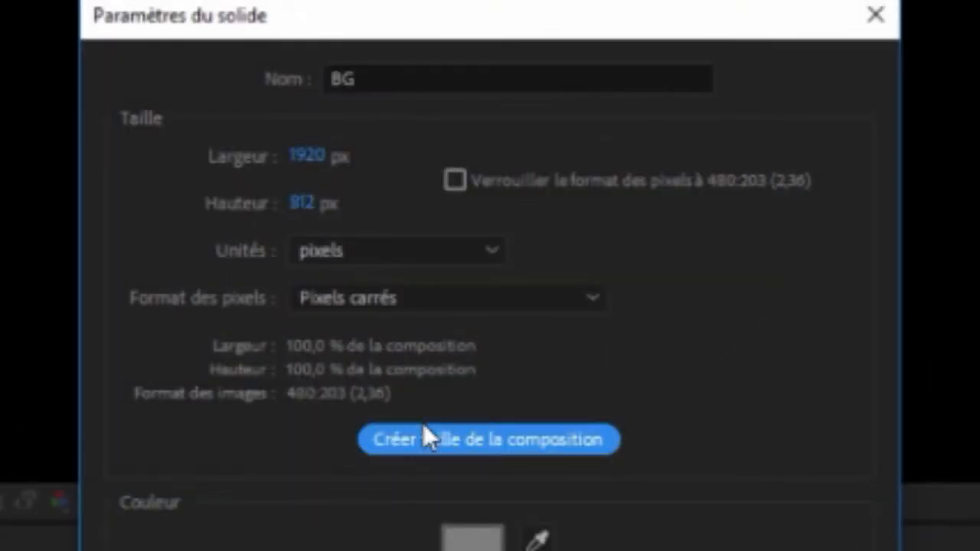
key(Return)
Apply the Gamme des dégradés effect to the BG solid, set its type to Radial and swap its colours
key(ctrl+space)
text(dégr)
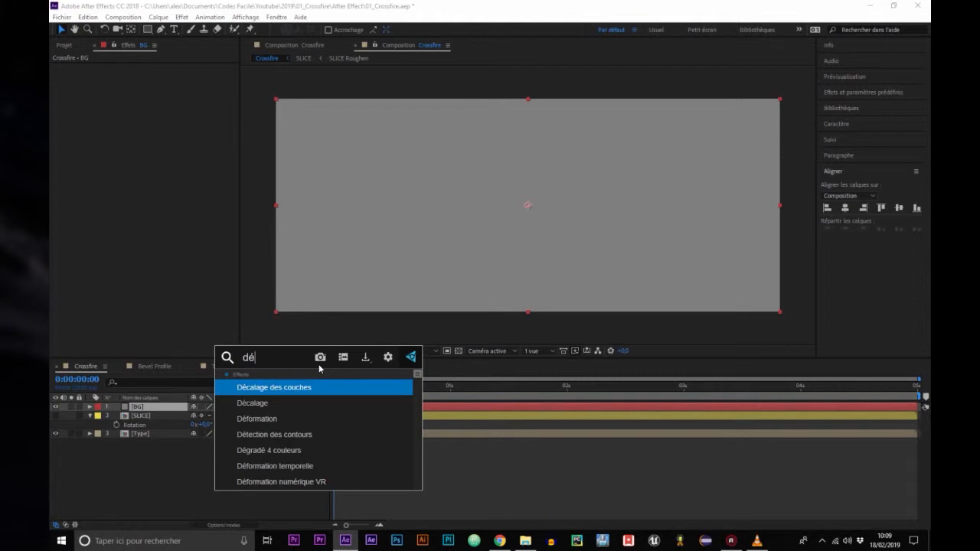
click(333, 422)
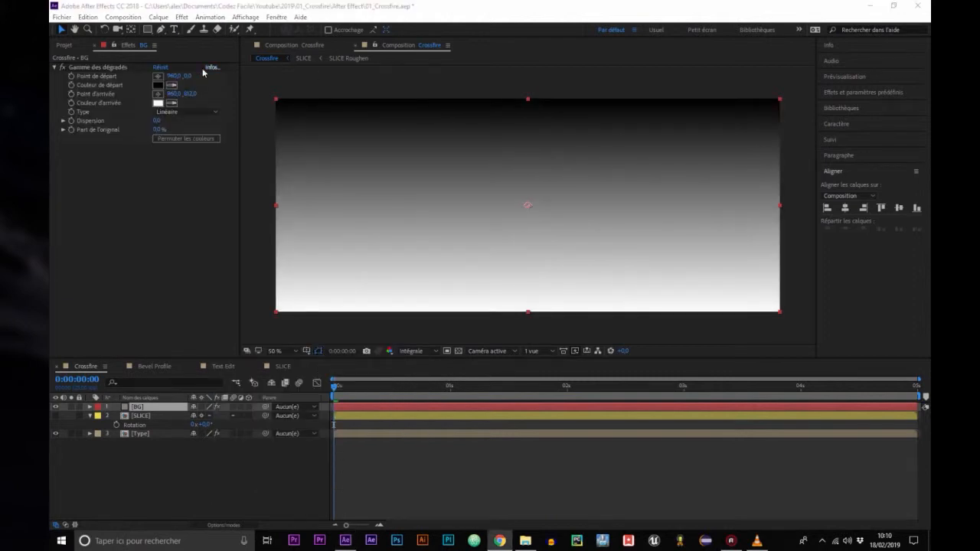
click(187, 112)
click(190, 136)
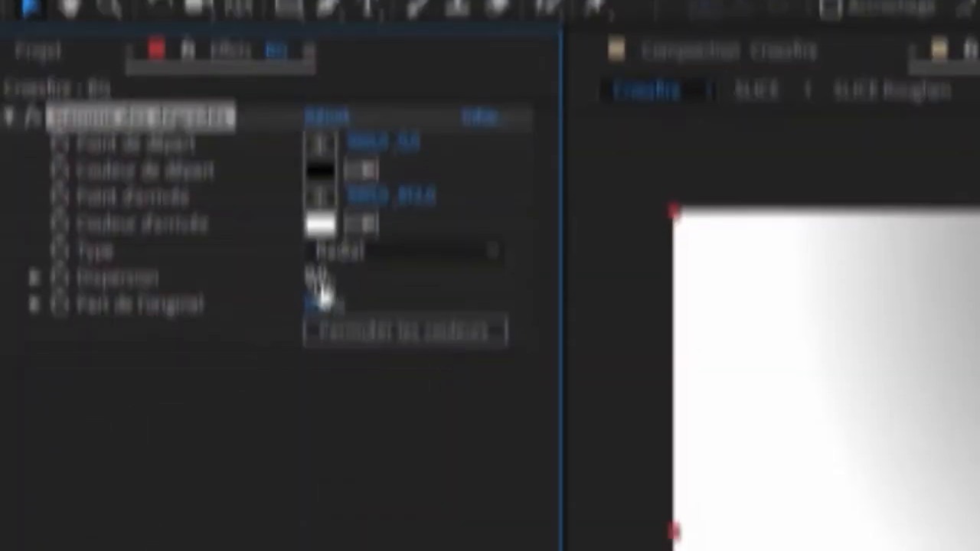
click(345, 331)
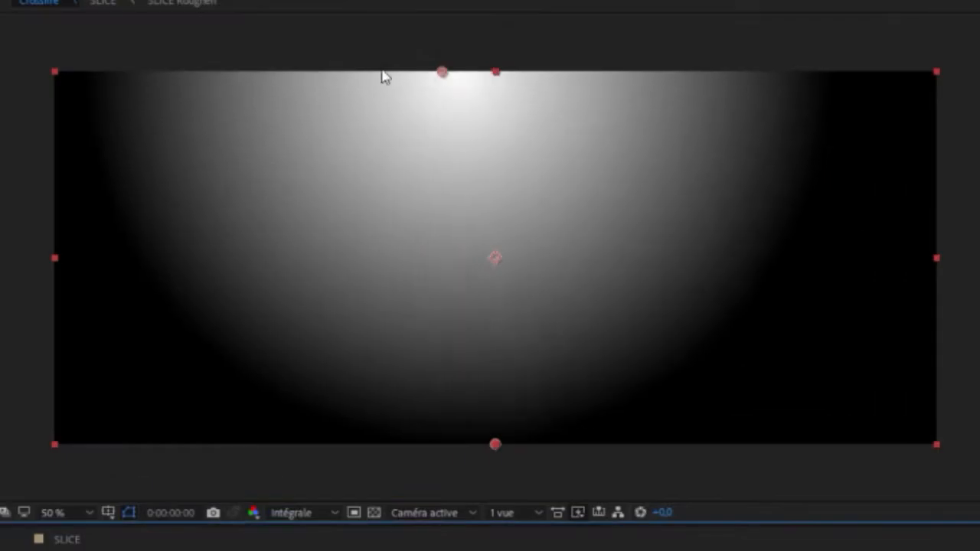
Place the gradient's start point at about 498, 22 and end point at about 2026, 1024, with start colour #3A3E42
drag(442, 72, 282, 84)
drag(496, 444, 933, 528)
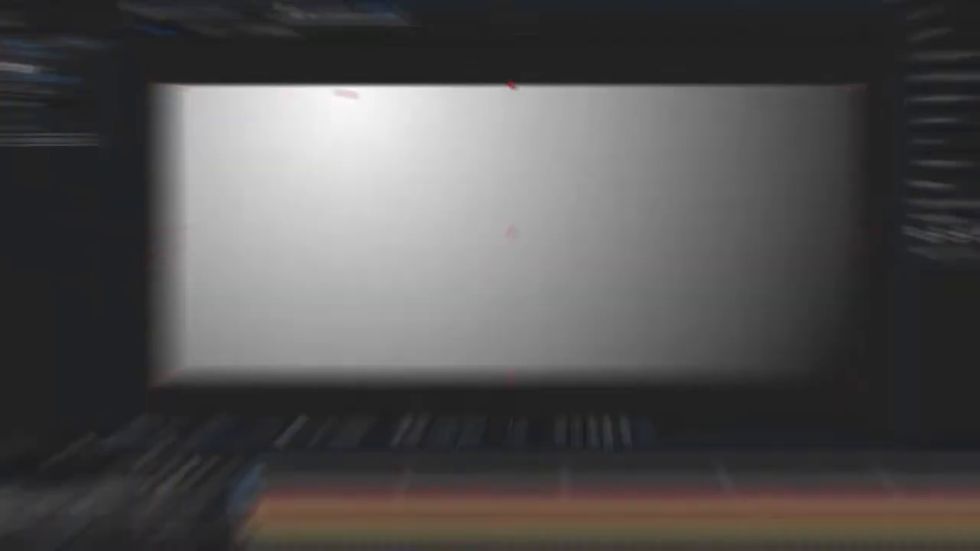
click(158, 85)
drag(265, 260, 266, 234)
mouse_move(178, 243)
mouse_down()
mouse_move(99, 258)
mouse_move(106, 268)
mouse_move(178, 244)
mouse_move(132, 261)
mouse_up()
key(Return)
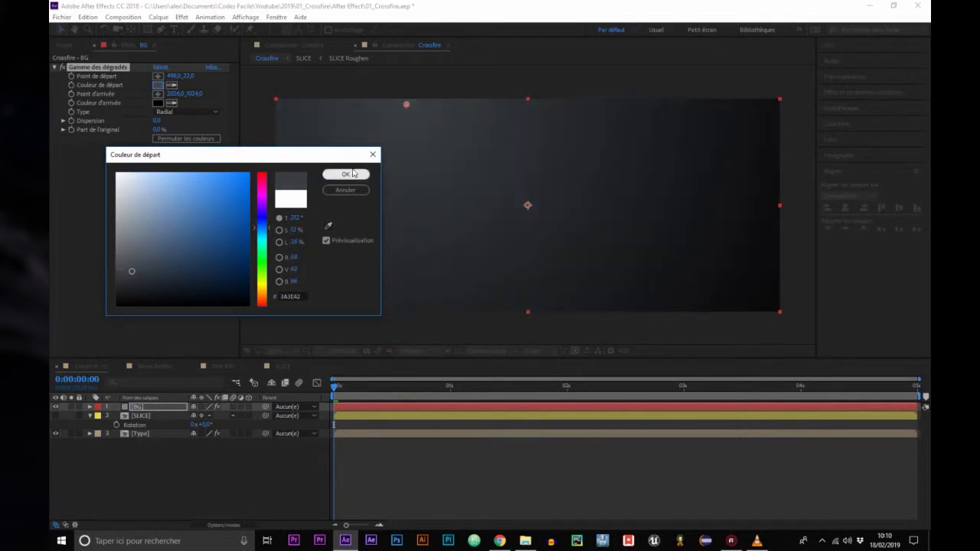
Move the BG layer to the bottom of the layer stack and fold up the SLICE layer's properties
drag(144, 411, 149, 447)
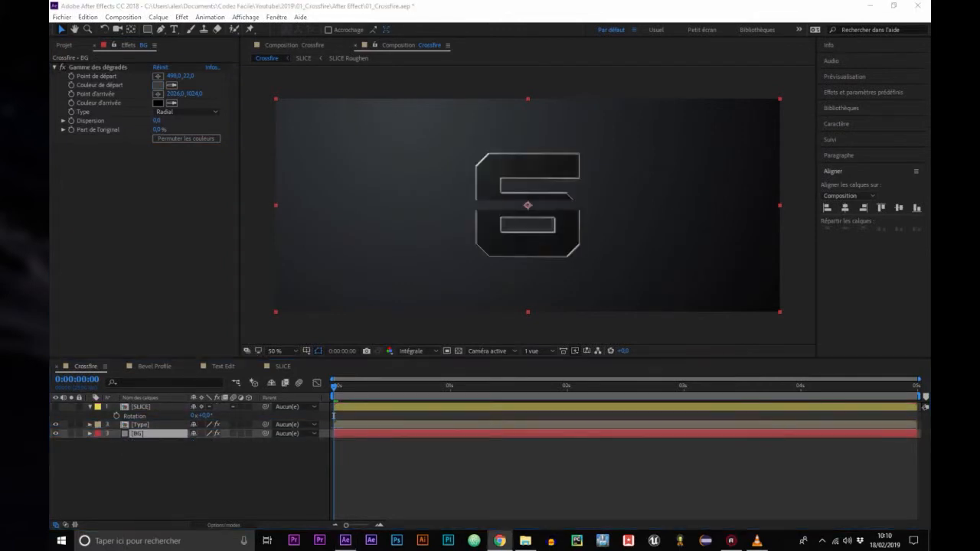
click(140, 424)
click(90, 406)
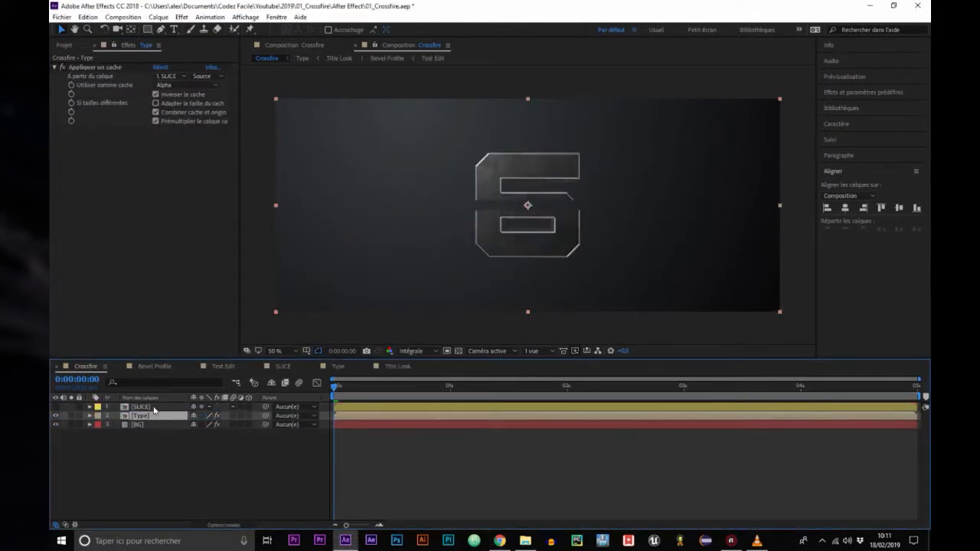
Duplicate the Type layer and rename the lower copy Burned Edge
key(ctrl+d)
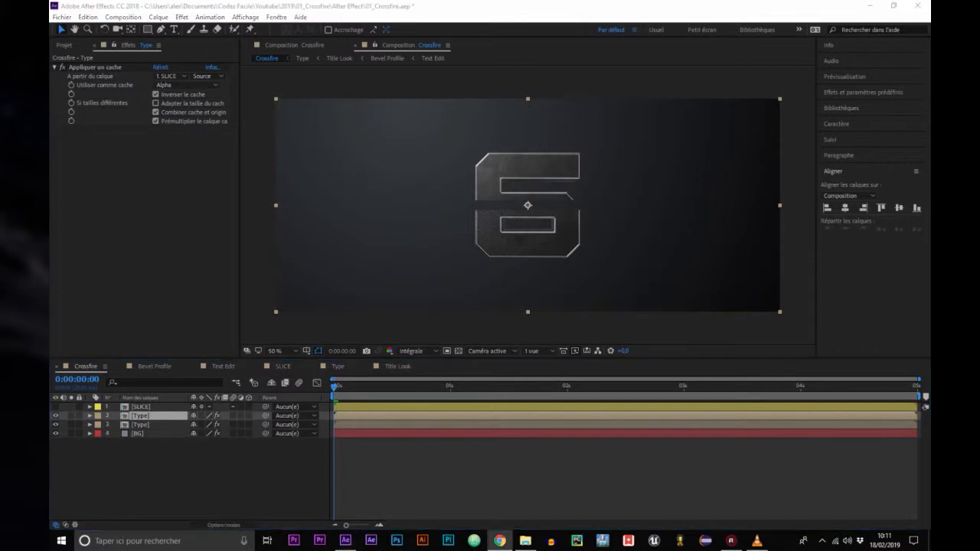
key(Return)
text(Burned Ed)
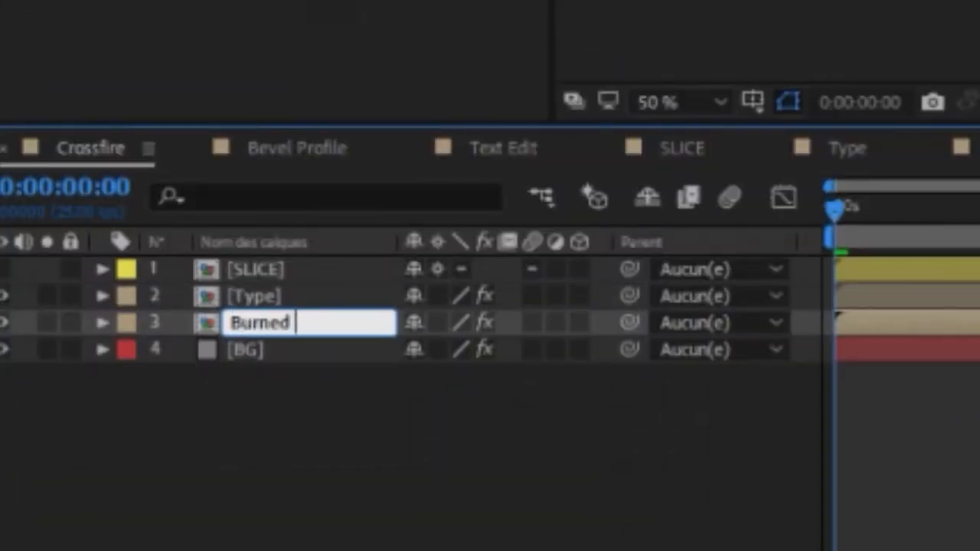
text(ges)
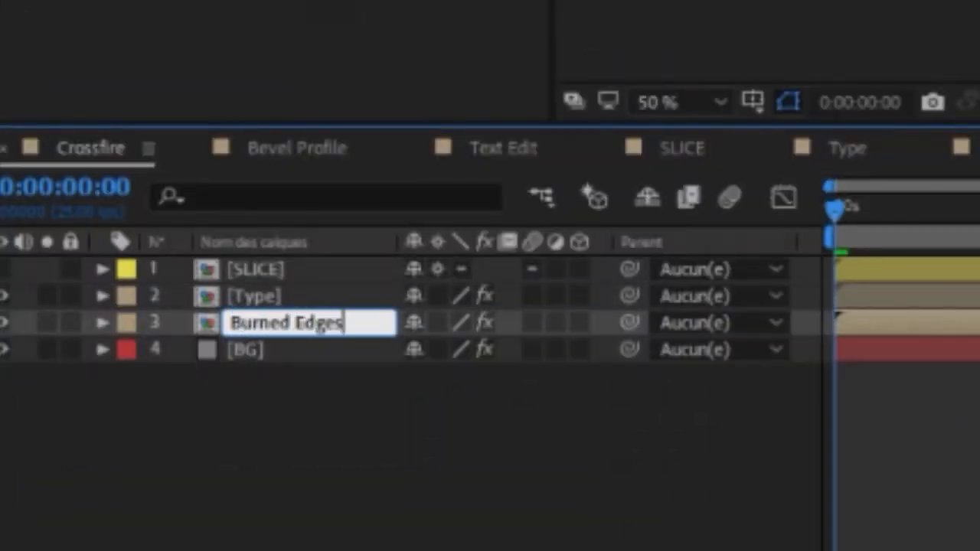
key(BackSpace)
key(Return)
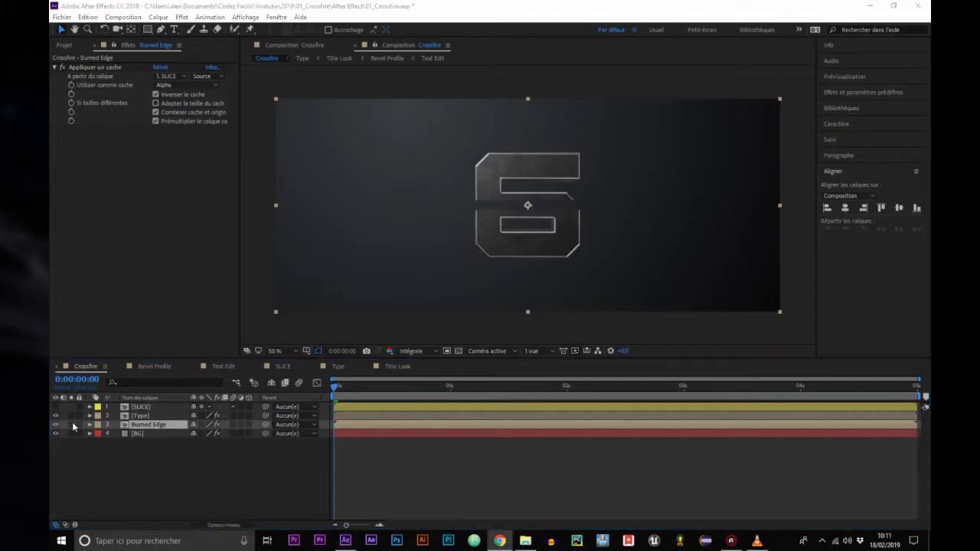
Solo the Burned Edge layer and apply Flou encadré accéléré with a blur radius of 6 and 1 iteration
click(71, 424)
key(period)
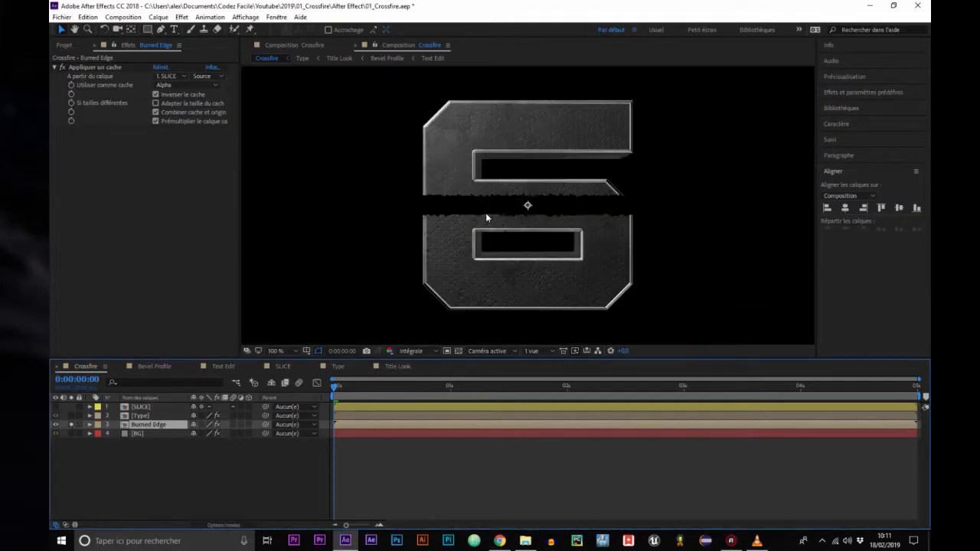
key(ctrl+space)
text(acc)
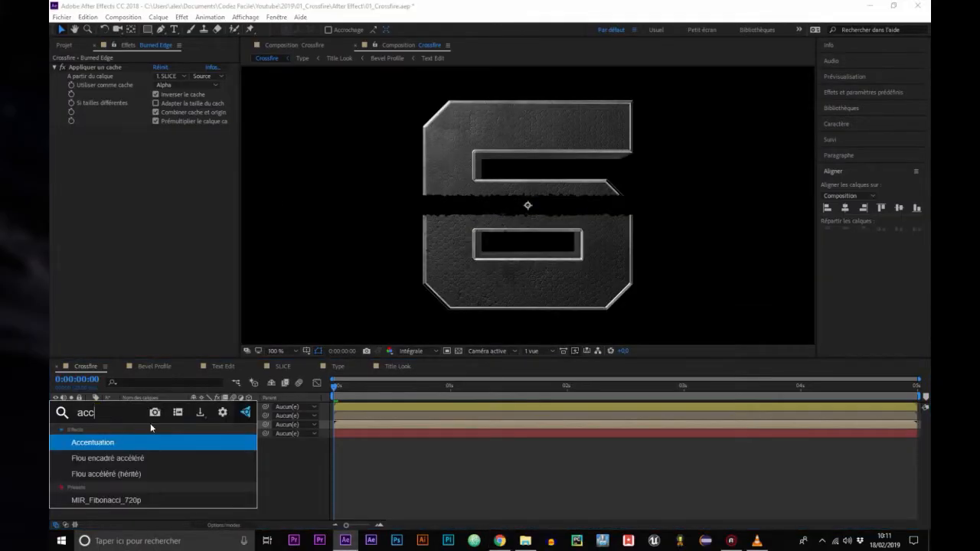
key(Down)
key(Return)
click(159, 139)
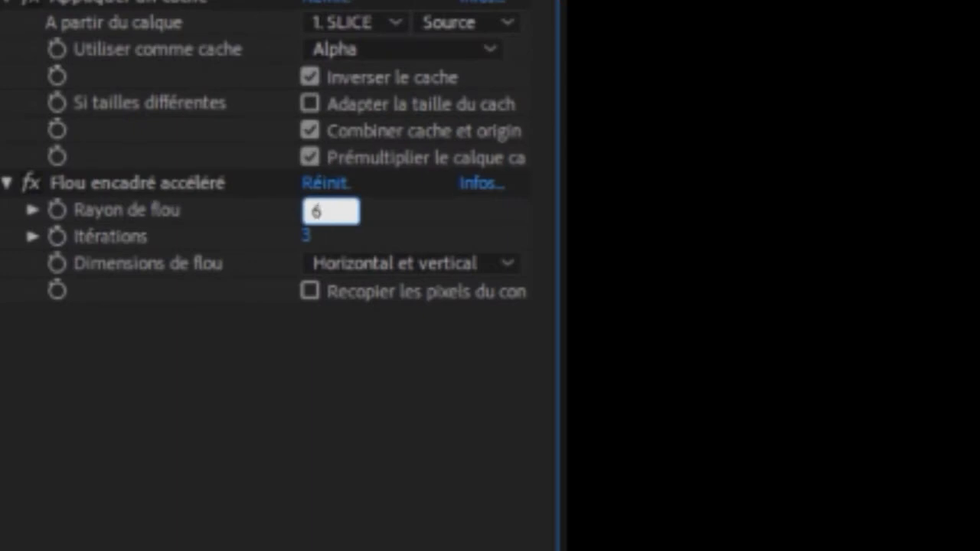
text(6)
key(Tab)
text(1)
key(Return)
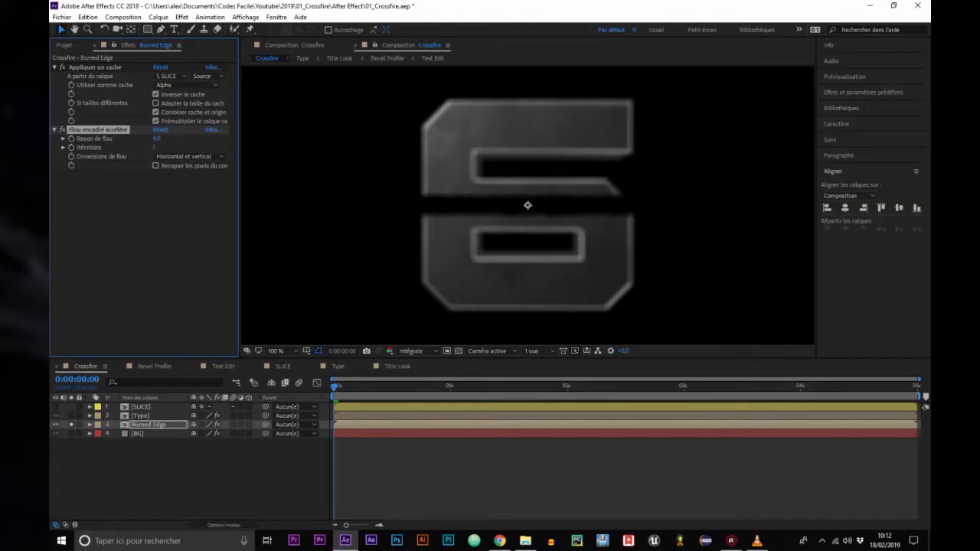
Add the Courbes effect to the Burned Edge layer and set its channel to Alpha
key(ctrl+space)
text(cou)
key(Return)
click(195, 185)
click(190, 245)
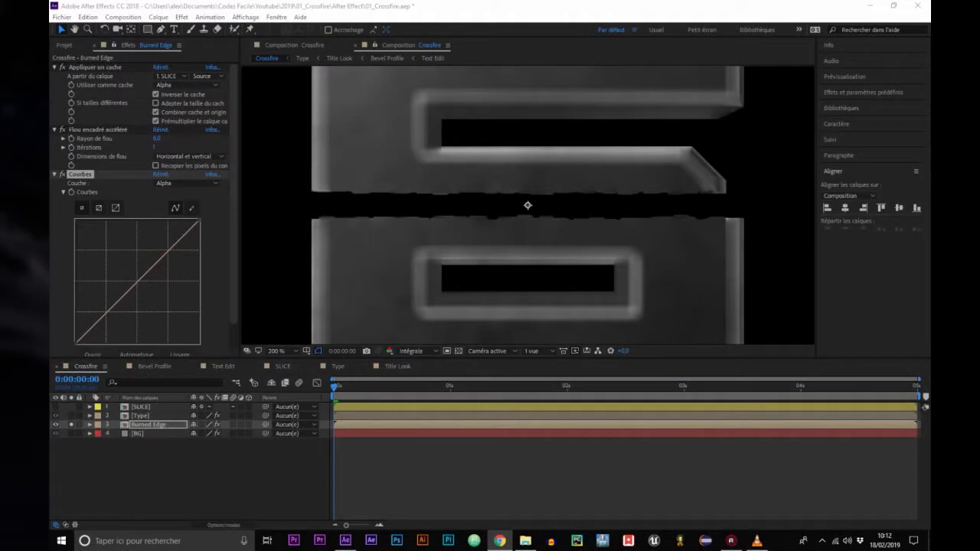
Fold up the Courbes effect and add a second Appliquer un cache effect to the Burned Edge layer
click(51, 175)
click(53, 174)
key(ctrl+space)
text(app)
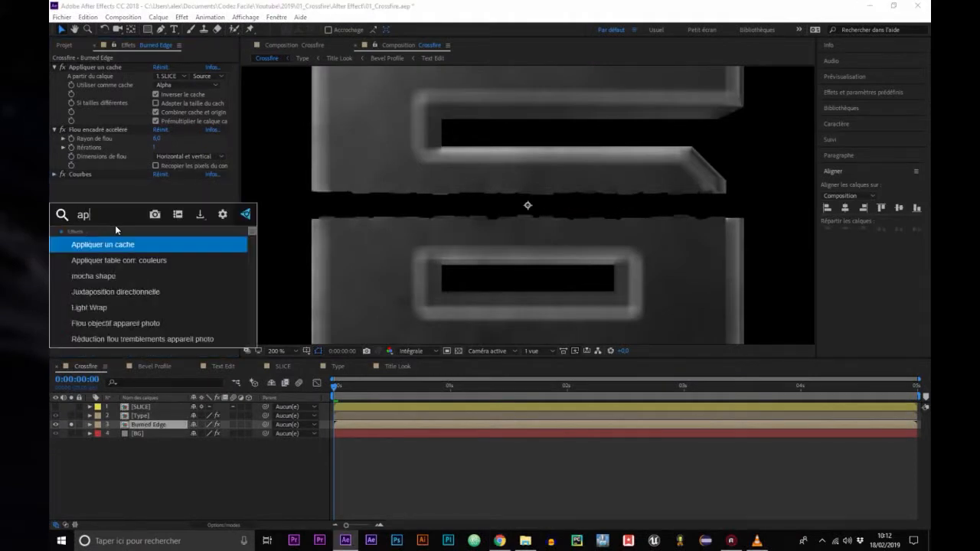
key(Return)
Add a third Appliquer un cache effect to the Burned Edge layer and take its matte from the SLICE layer
key(ctrl+space)
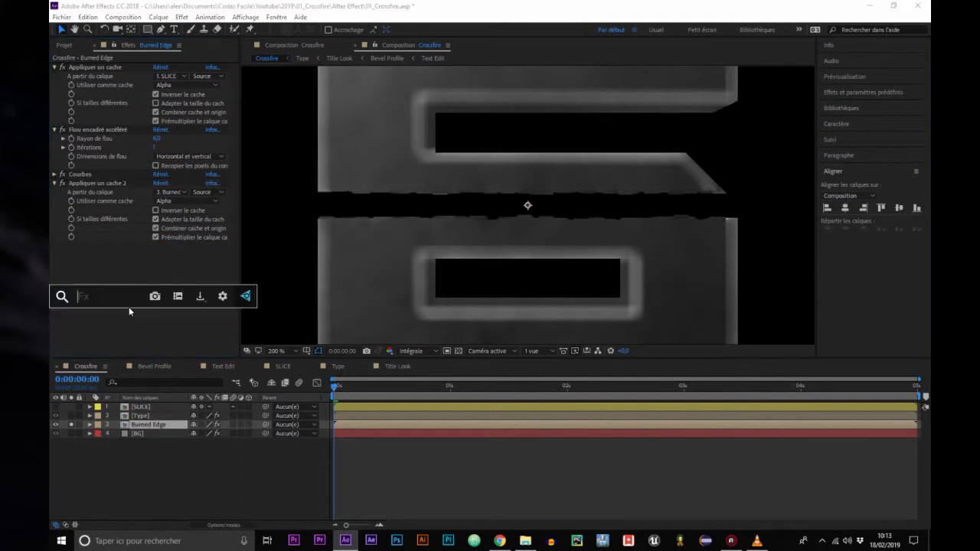
text(app)
key(Return)
click(176, 255)
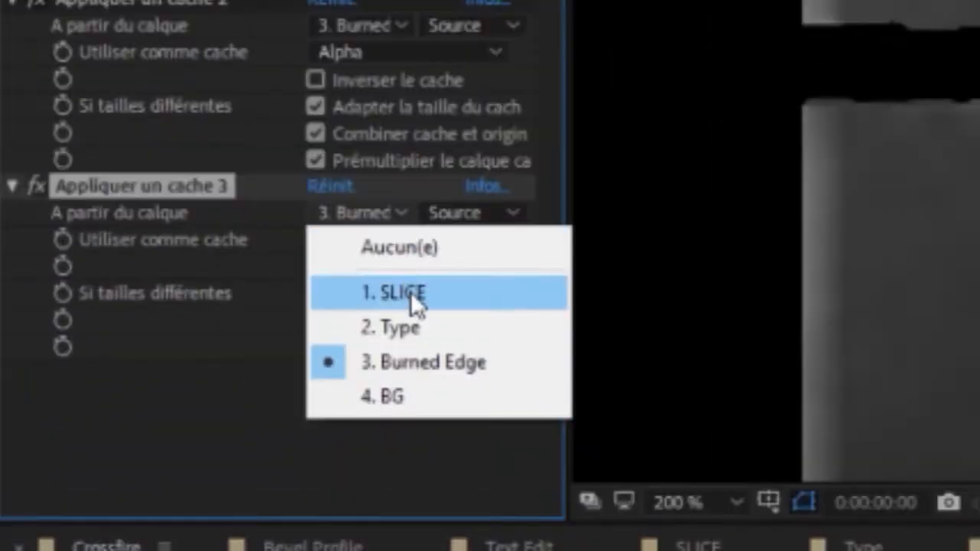
click(410, 292)
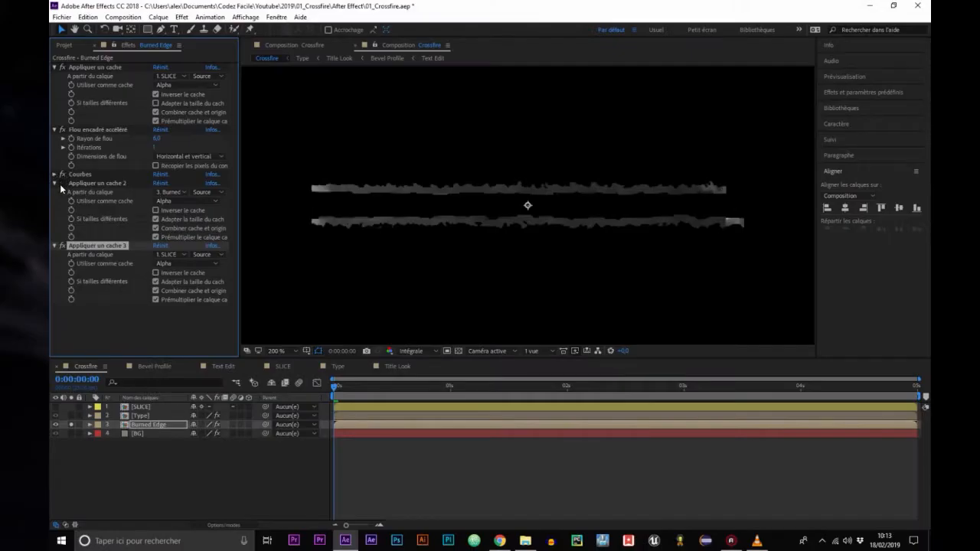
Apply the Bruit fractal effect to the Burned Edge layer and set its Luminosité to 20
key(ctrl+space)
text(frac)
key(Return)
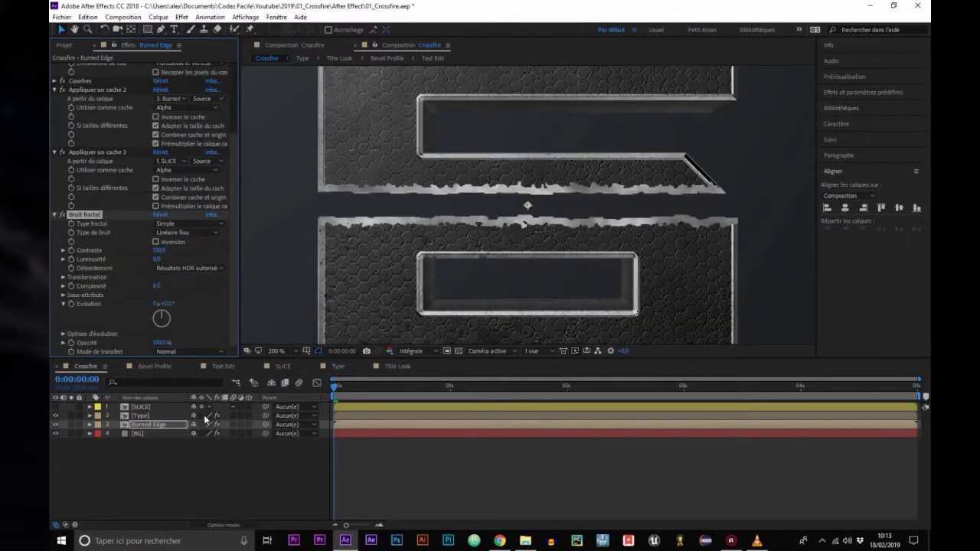
click(156, 259)
text(20)
key(Return)
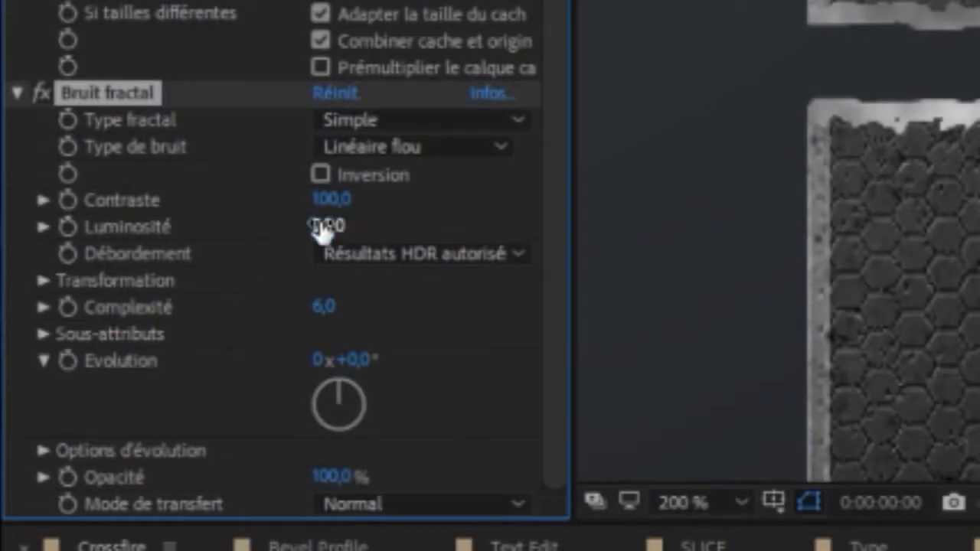
Reduce the Bruit fractal's Echelle to 32 in its transformation settings
click(44, 280)
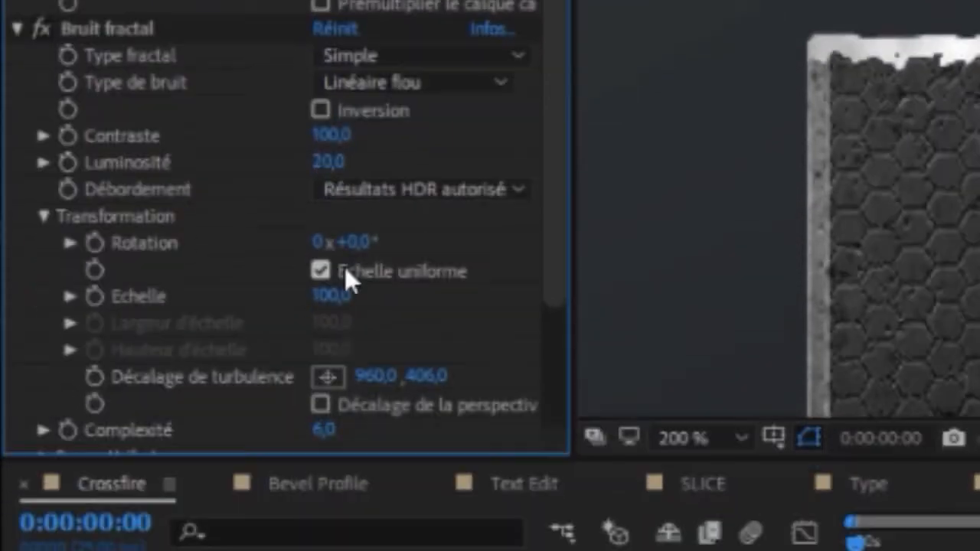
click(70, 296)
drag(299, 299, 231, 297)
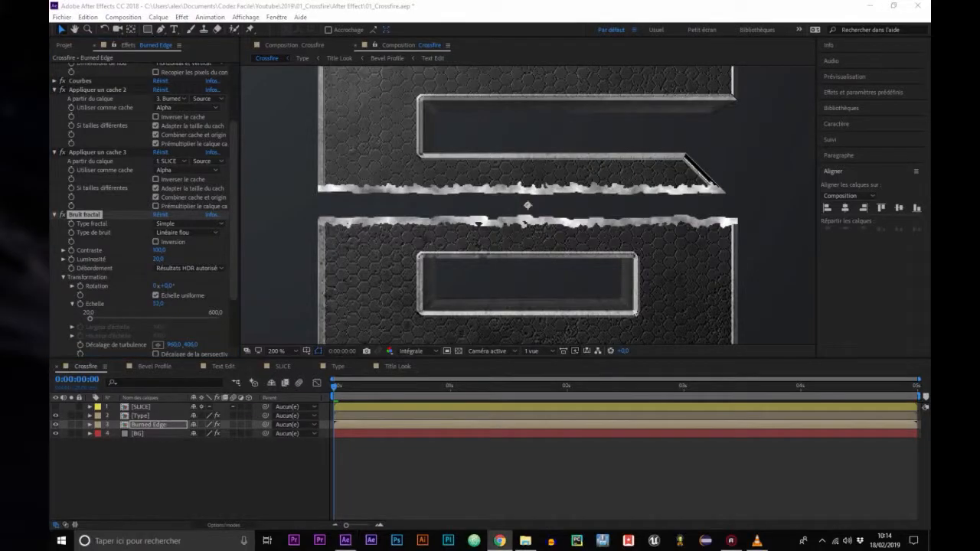
Apply the Teinte effect to the Burned Edge layer and set its Claire color to orange FF6600
key(ctrl+space)
text(t)
key(Return)
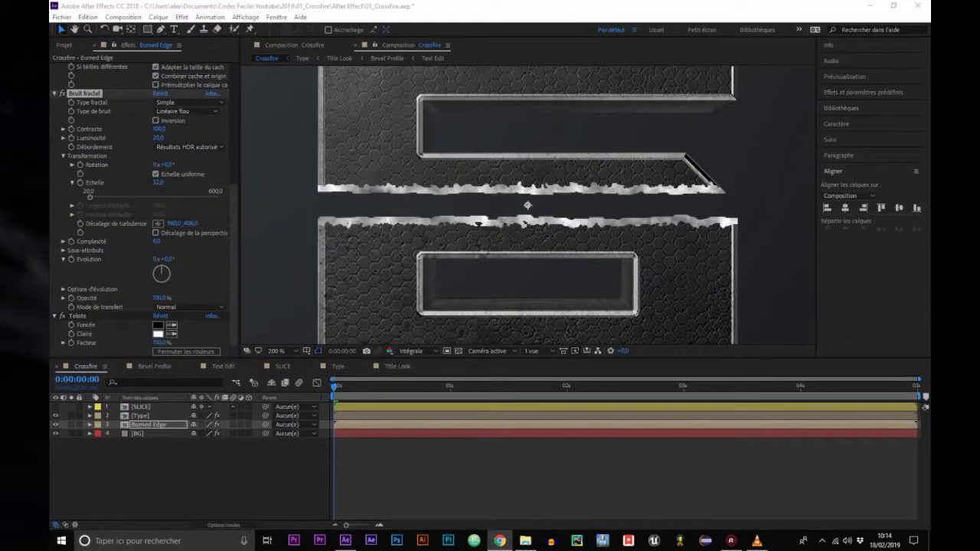
click(158, 334)
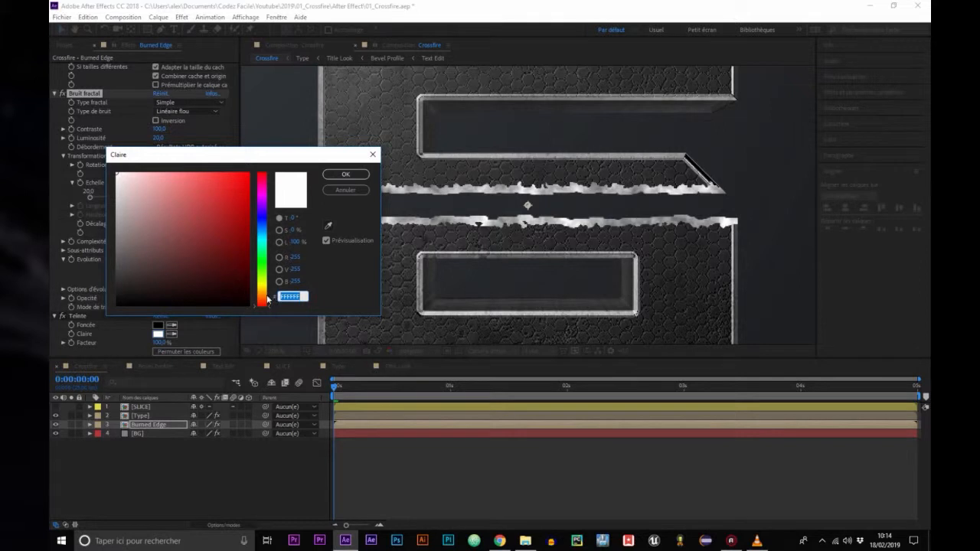
text(FF6600)
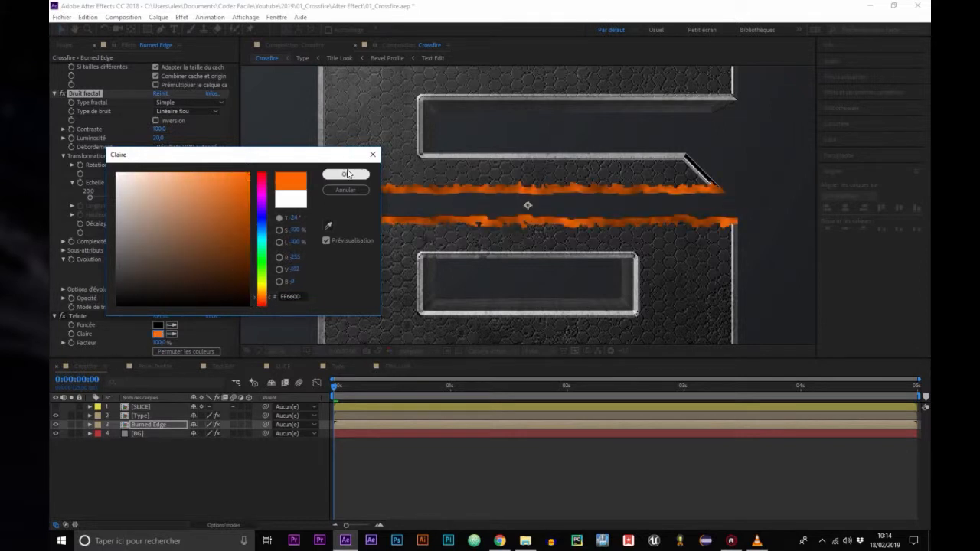
click(346, 173)
Check the enlarged composition, place the Rocky_Edge_Alpha_Thin.png footage over the upper cut edge and save the project
key(grave)
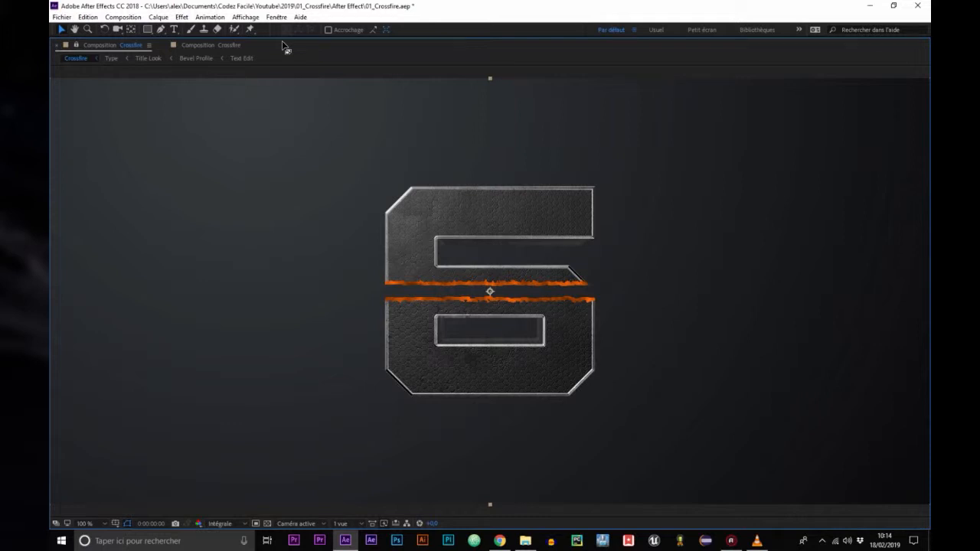
key(grave)
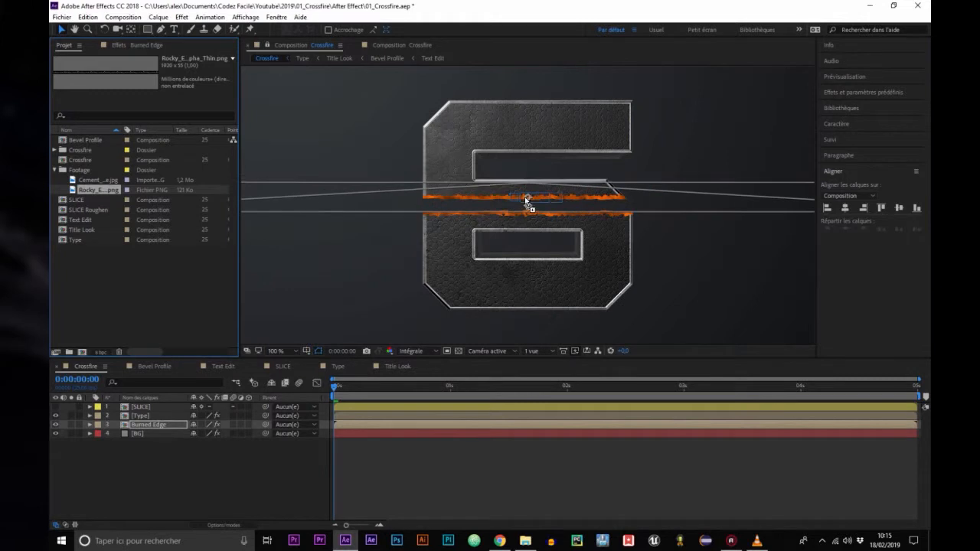
drag(526, 201, 527, 197)
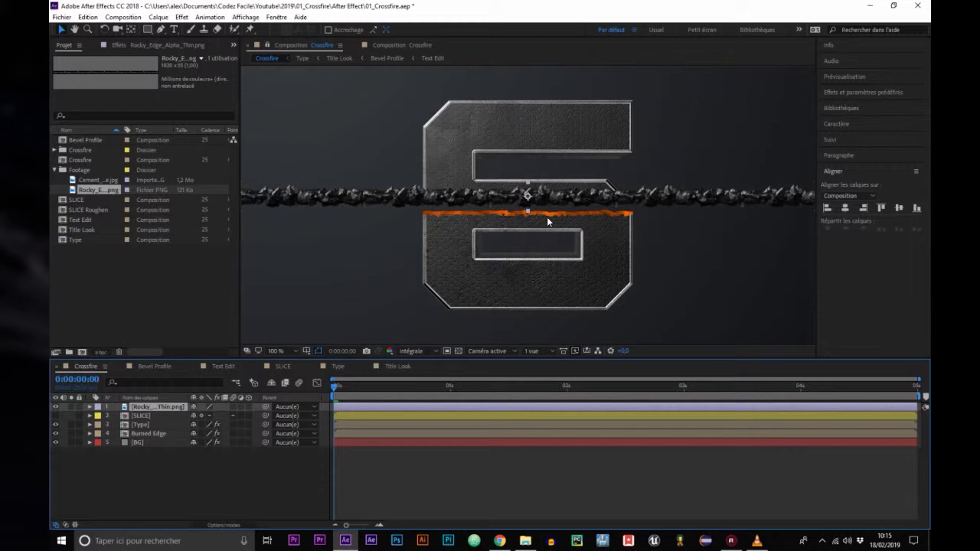
key(ctrl+s)
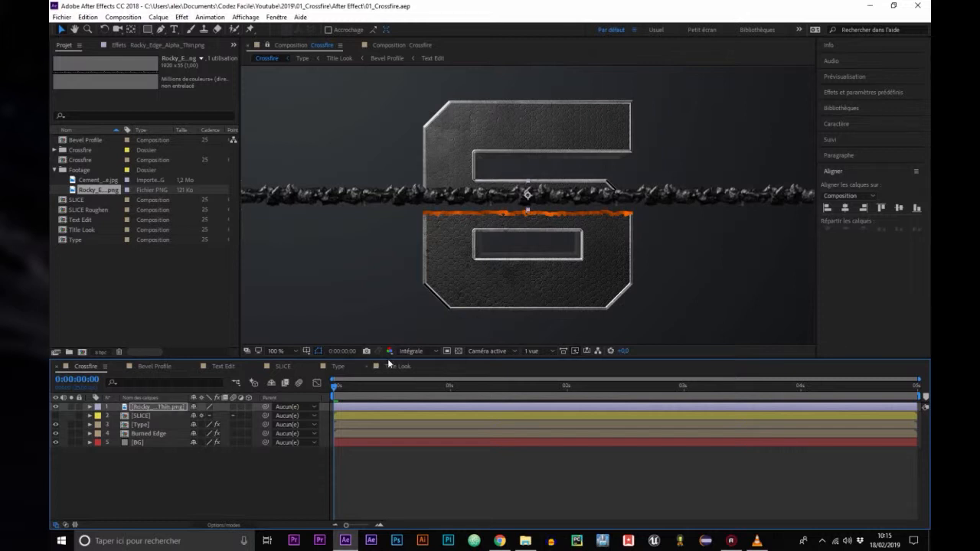
Duplicate the Type layer, move the copy above the rock edge layer and use it as that layer's Alpha track matte
click(139, 424)
key(ctrl+d)
drag(149, 423, 157, 402)
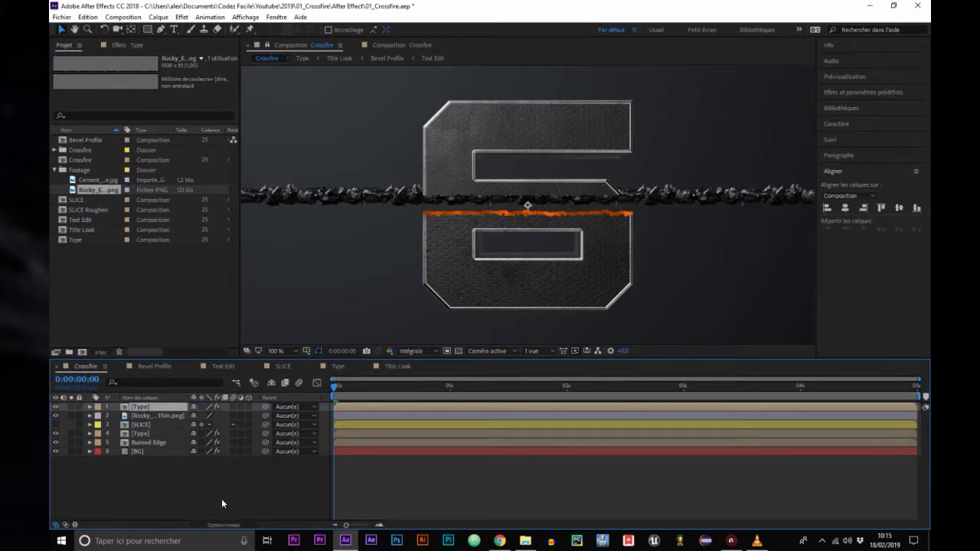
click(223, 525)
click(256, 415)
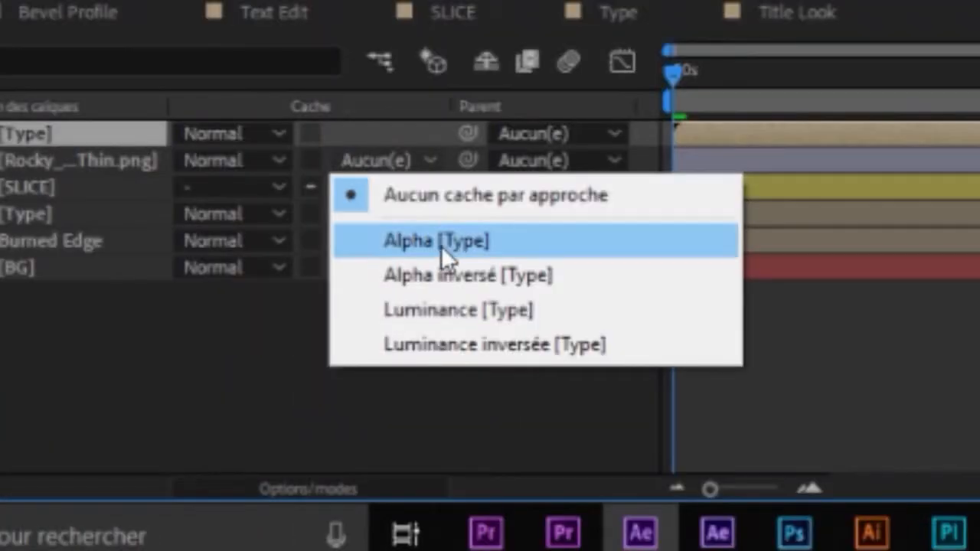
click(440, 242)
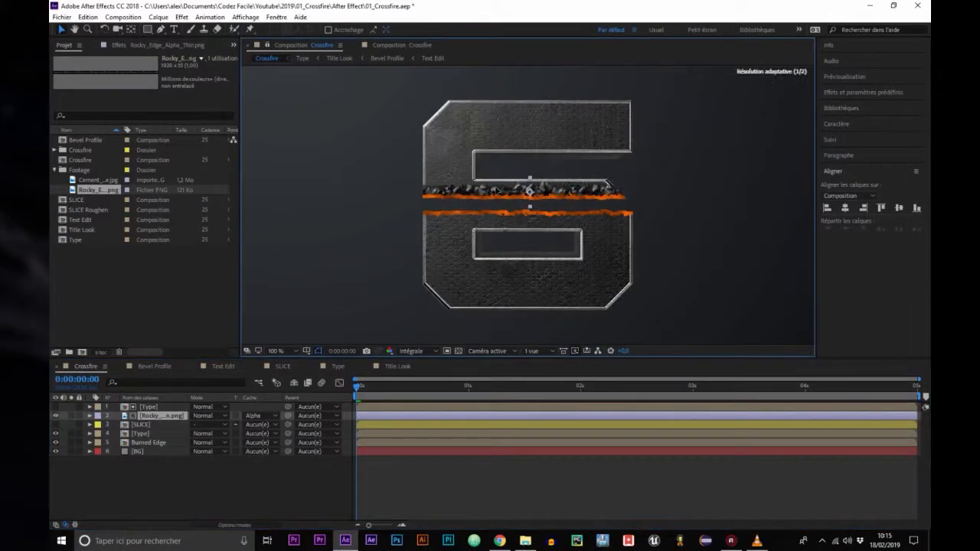
Delete the Appliquer un cache effect from the Type copy that serves as the rock edge's matte
key(ctrl+d)
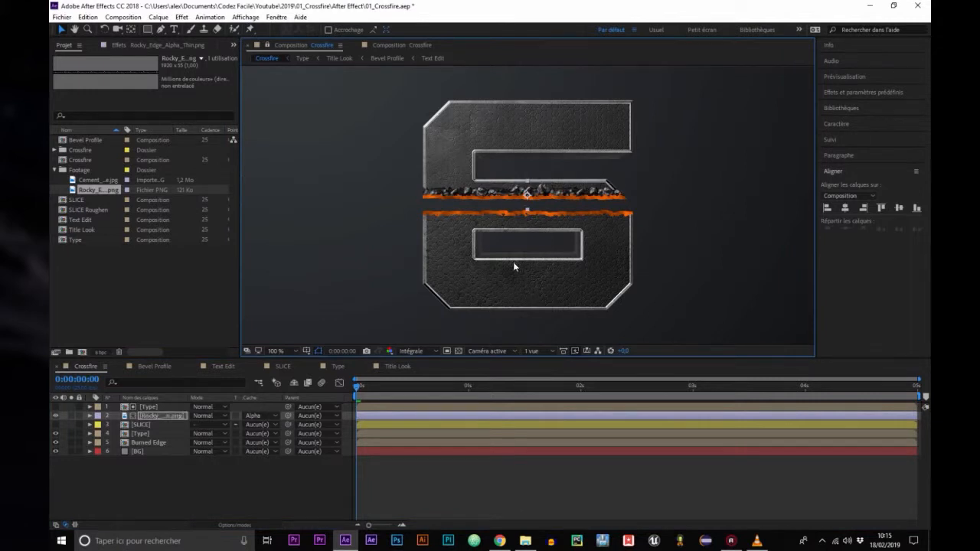
key(alt+Tab)
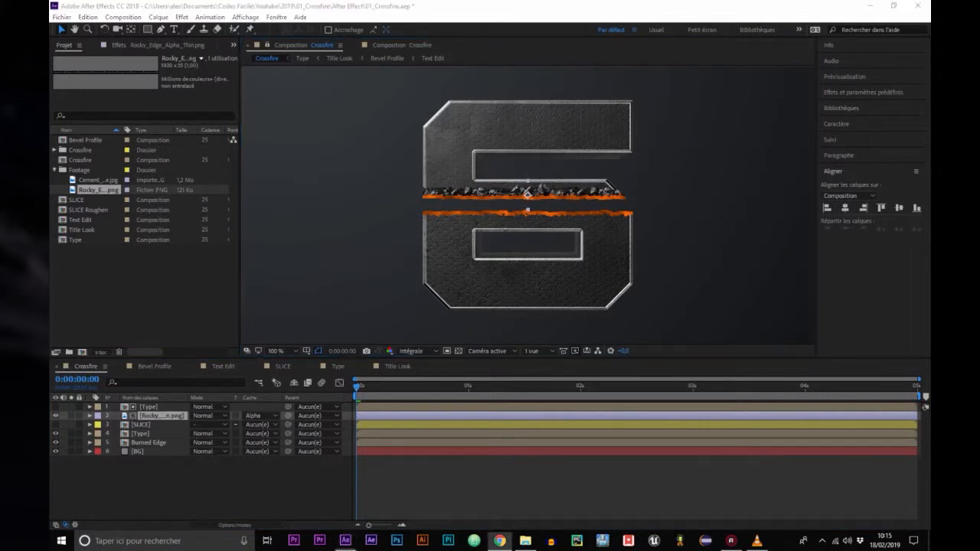
click(145, 407)
click(129, 46)
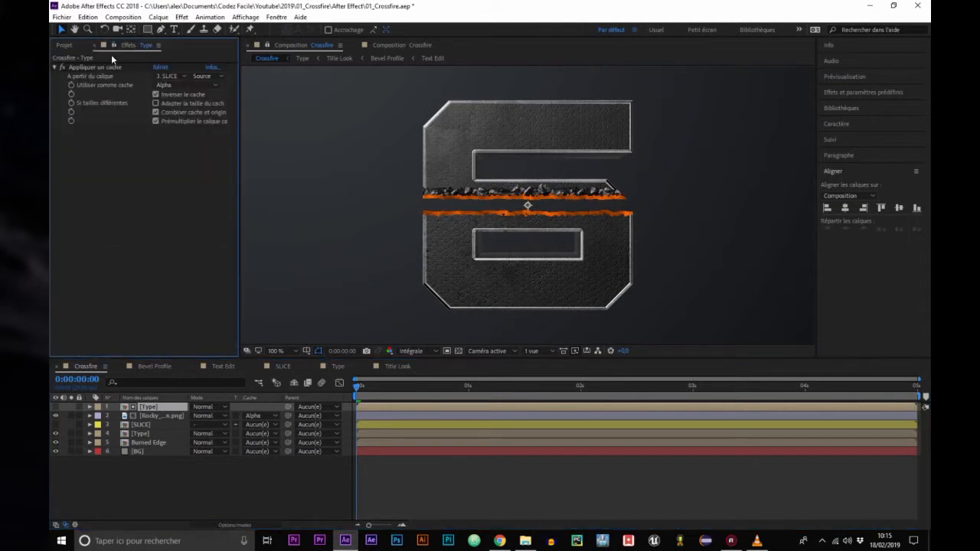
click(92, 67)
key(Delete)
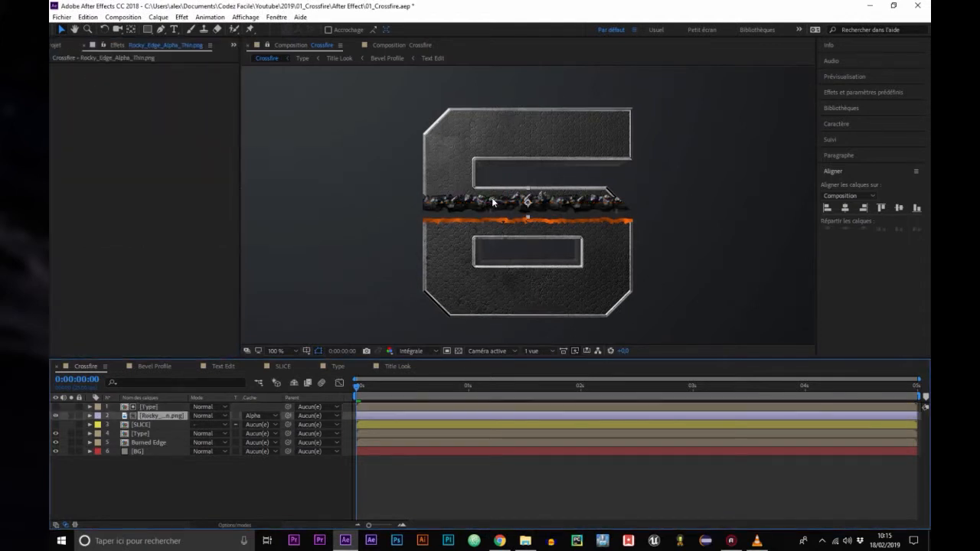
Raise the rock edge just above the upper orange burned edge and duplicate it together with its Type matte
drag(493, 202, 493, 194)
ctrl+click(163, 407)
key(ctrl+d)
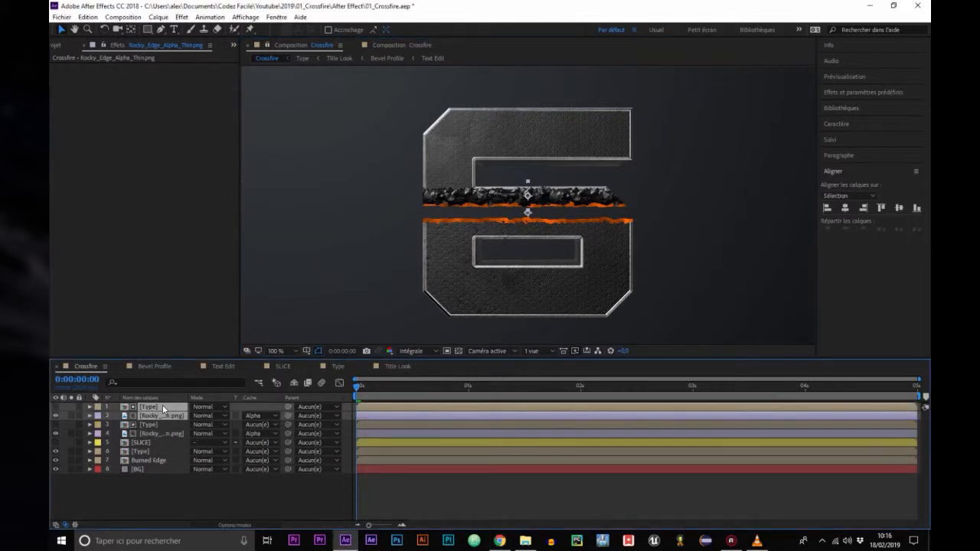
Rotate the duplicated rock edge 180° and move it down along the lower side of the cut
click(163, 415)
key(r)
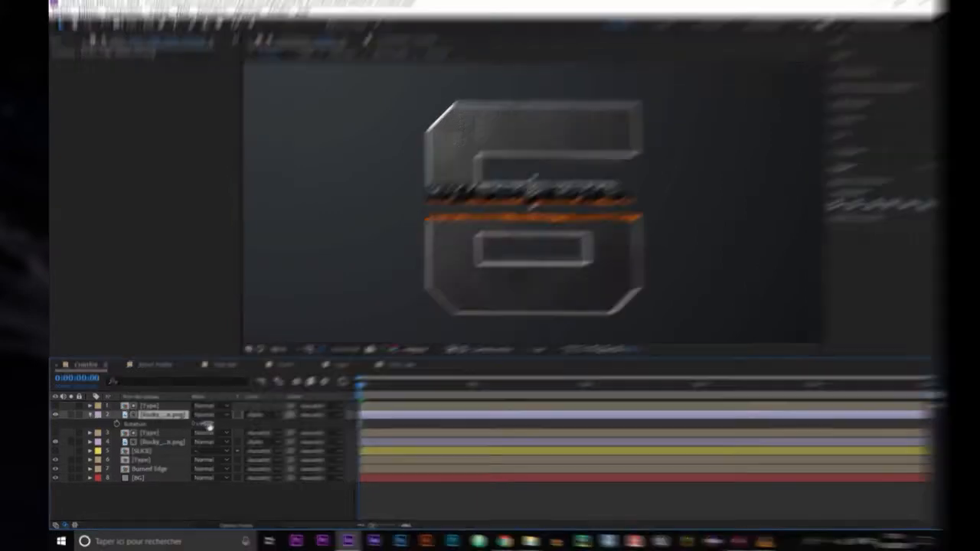
click(209, 425)
text(180)
key(Return)
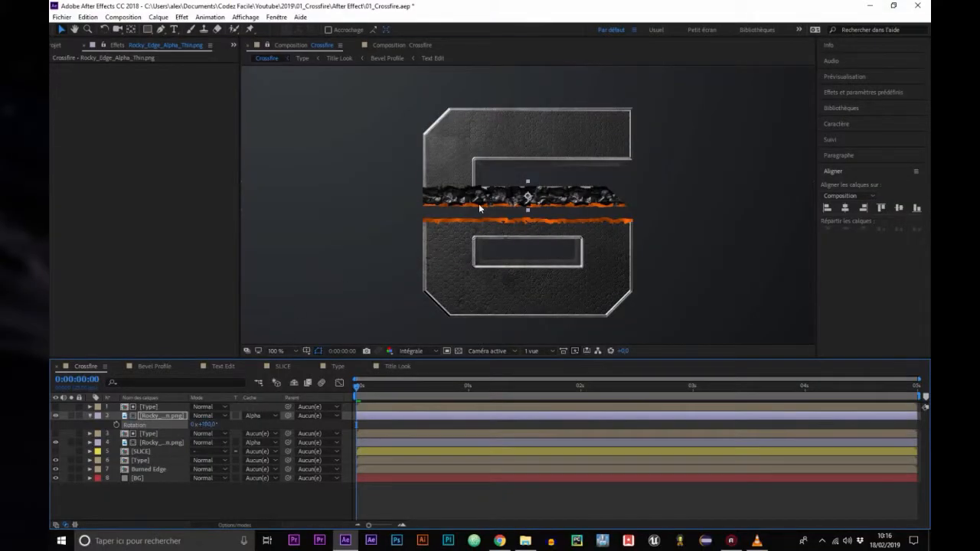
drag(478, 203, 484, 240)
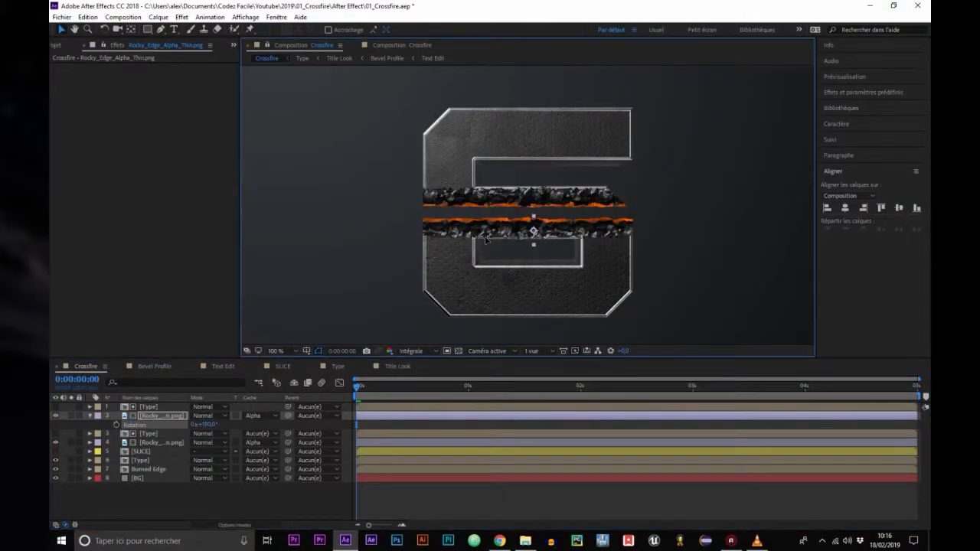
Parent both rock edge layers to the SLICE layer
click(170, 443)
ctrl+click(172, 415)
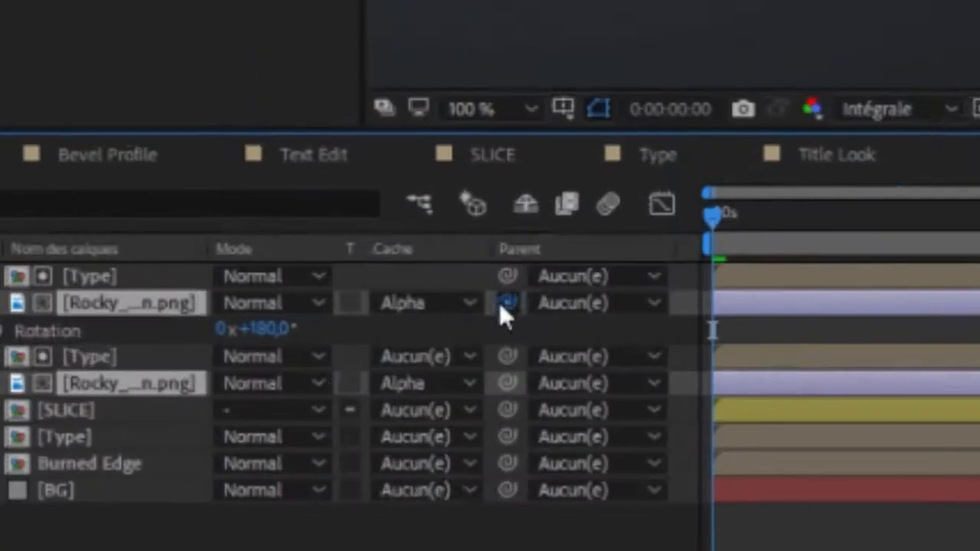
drag(287, 416, 163, 451)
Try rotating the SLICE layer to 147° to test the cut with its parented rock edges
click(163, 452)
key(r)
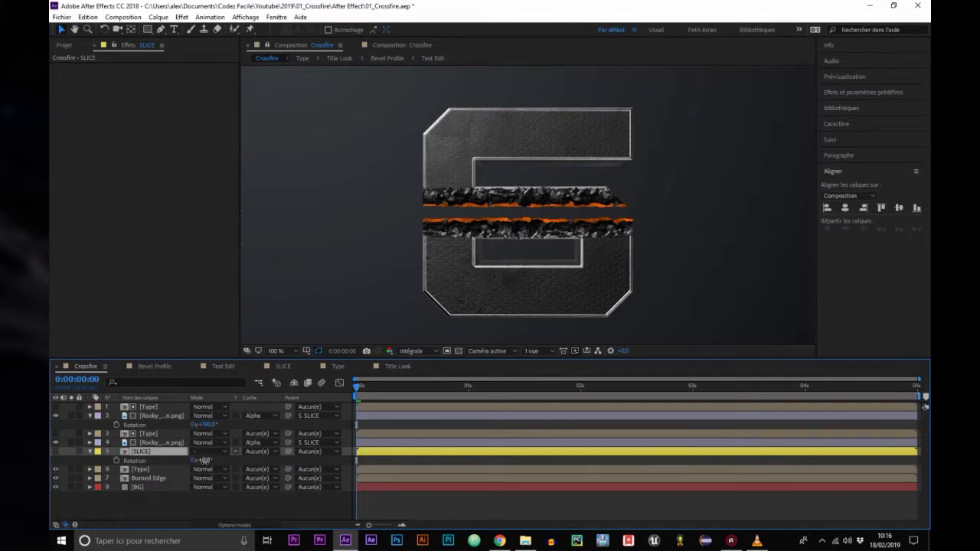
drag(204, 460, 266, 453)
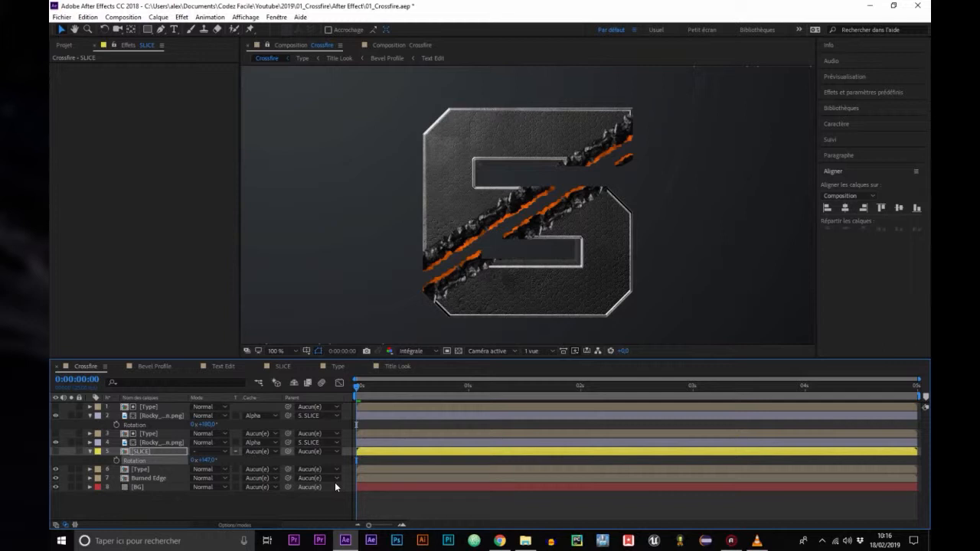
Create a new 1920 × 812 px solid named Saber in the Crossfire composition
right_click(287, 508)
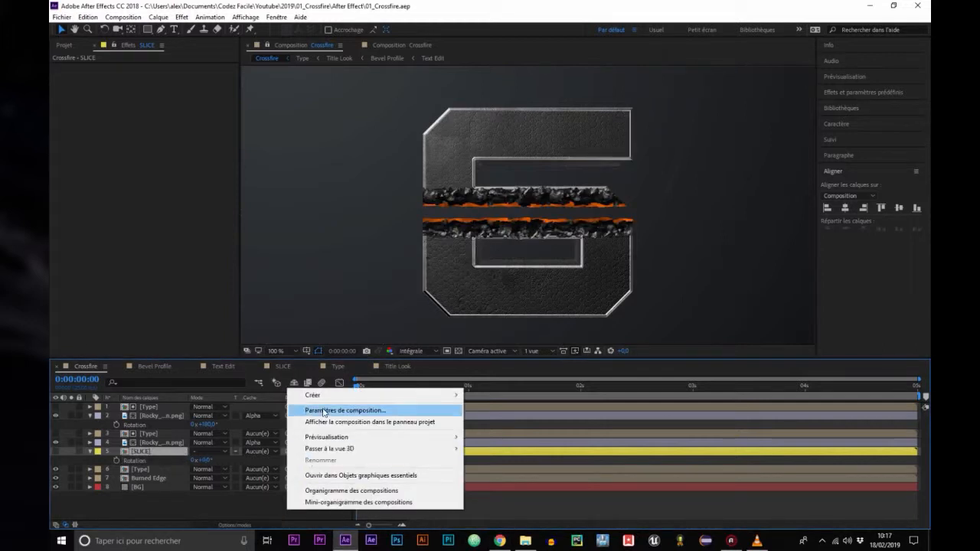
mouse_move(332, 397)
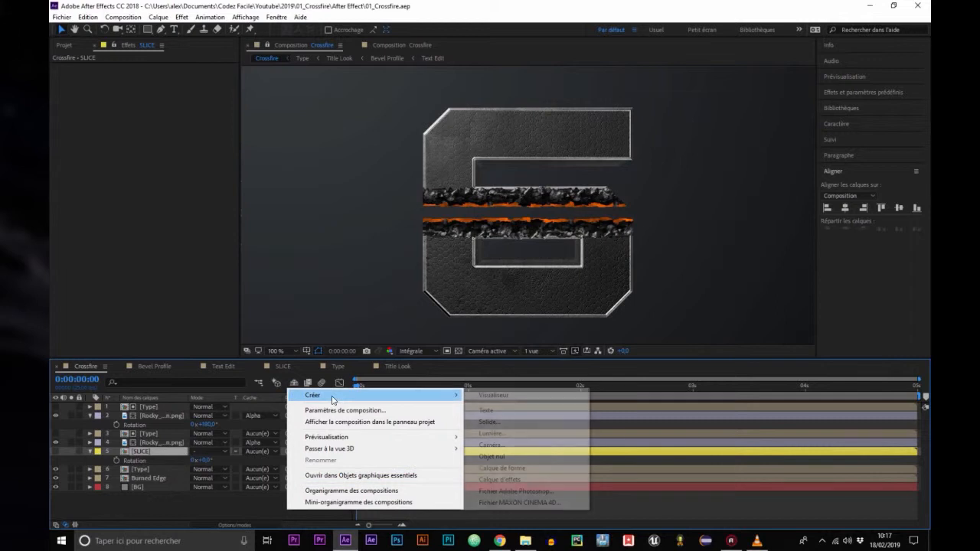
click(486, 420)
text(Saber)
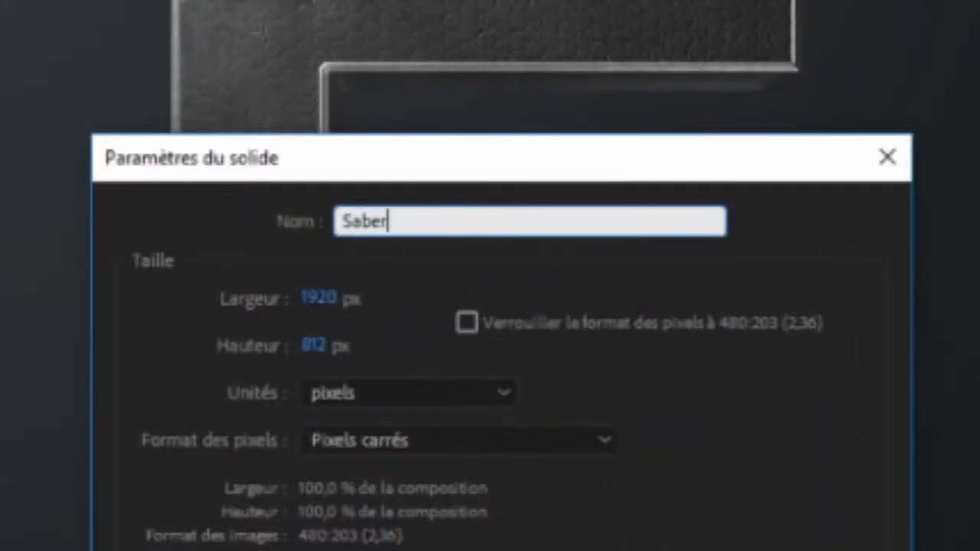
key(Return)
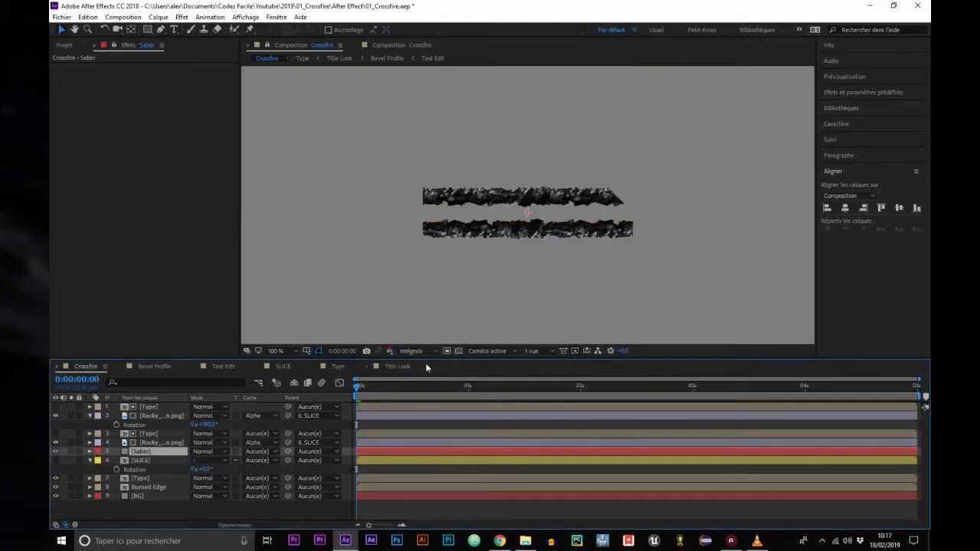
Apply the Saber effect to the Saber solid and bring the whole beam into view
key(ctrl+space)
text(saber)
key(Return)
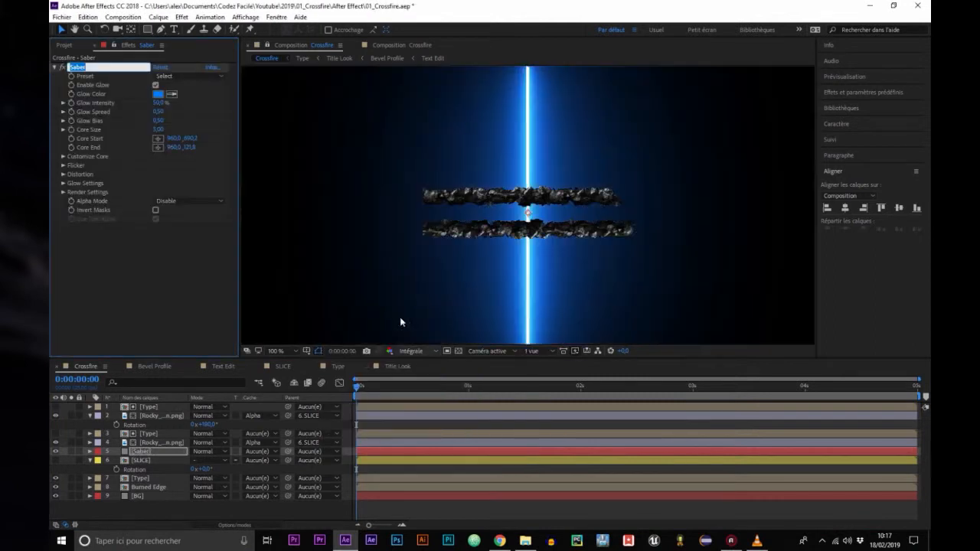
scroll(562, 192, down, 1)
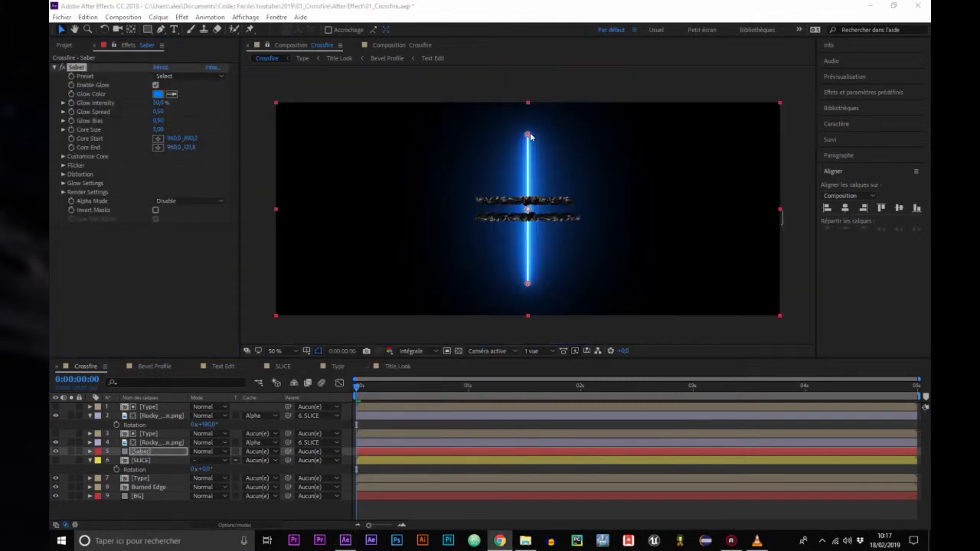
Lay the Saber beam horizontally through the slice of the 6 and resize its solid to 1024 × 600 px
drag(531, 136, 620, 211)
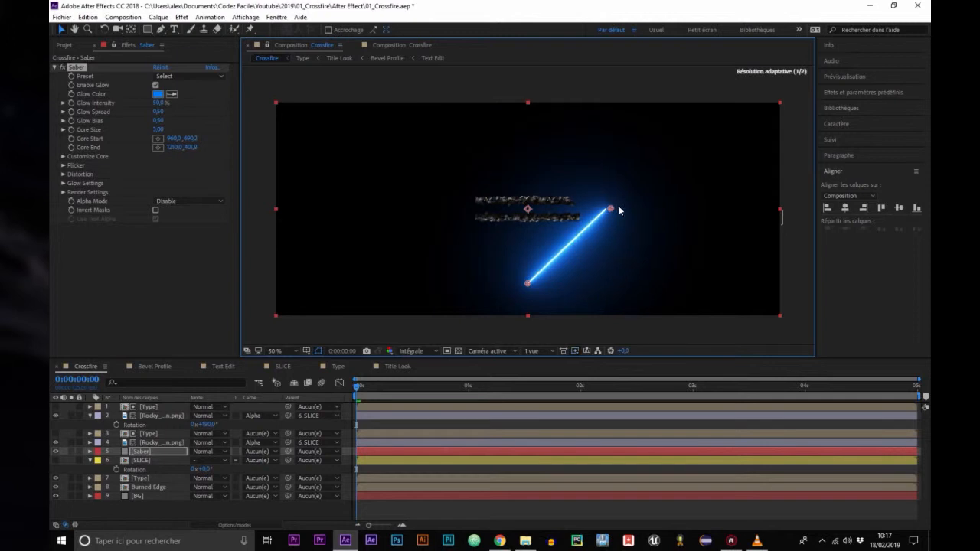
drag(527, 283, 436, 209)
click(159, 17)
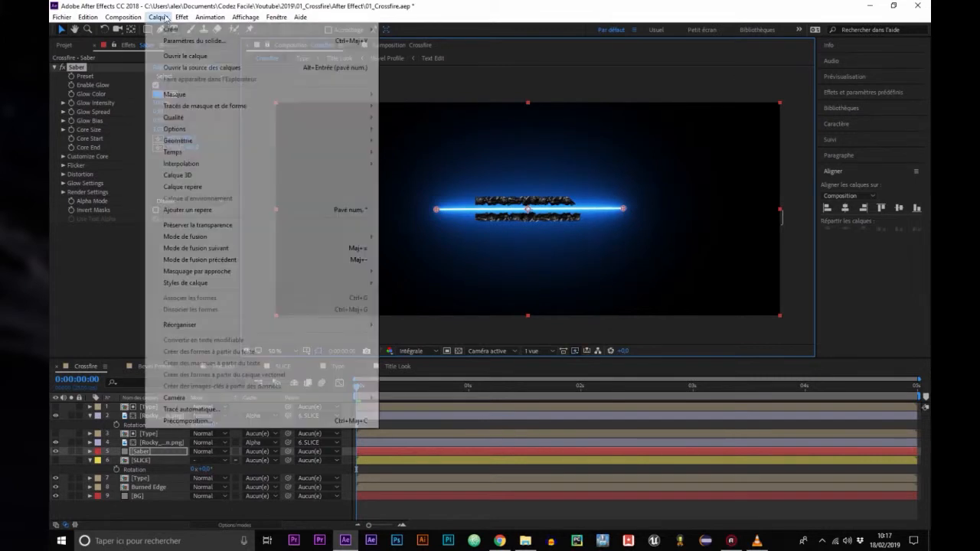
click(172, 42)
text(1024)
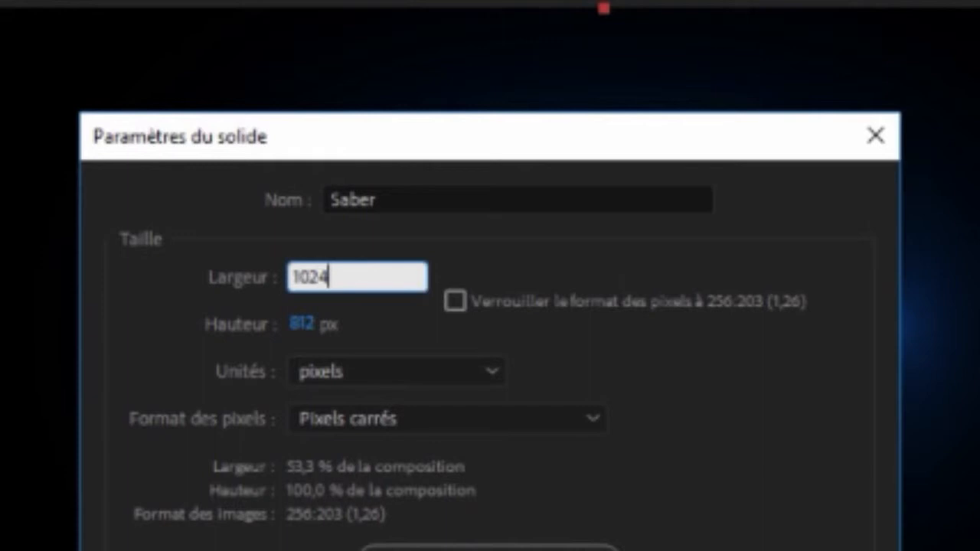
key(Tab)
text(600)
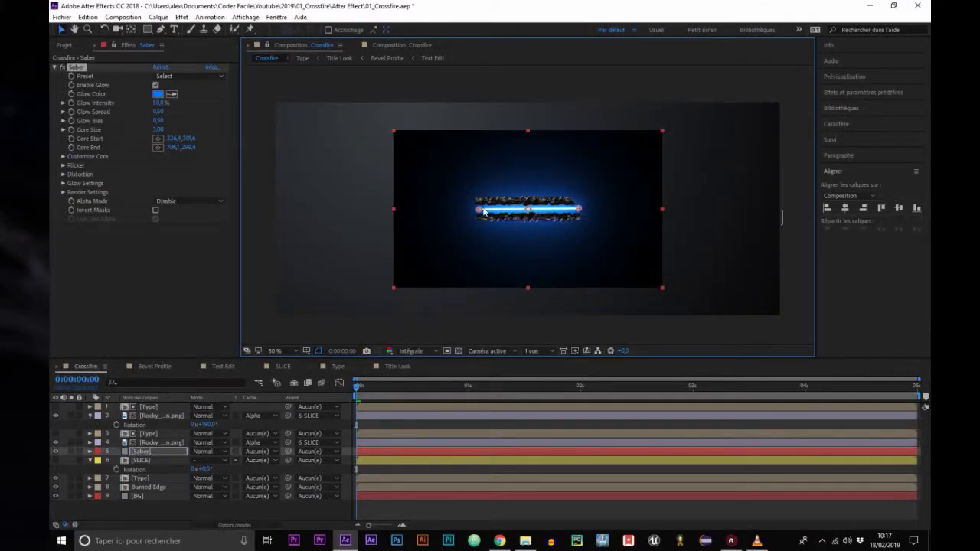
Stretch the beam's core horizontally across most of the solid and apply the Fuel preset
drag(457, 214, 407, 213)
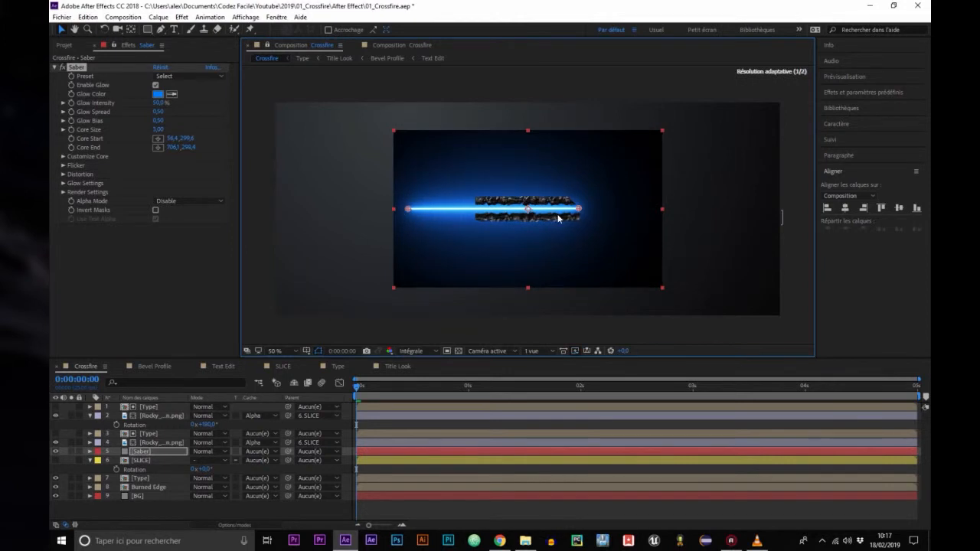
drag(580, 208, 638, 208)
click(192, 77)
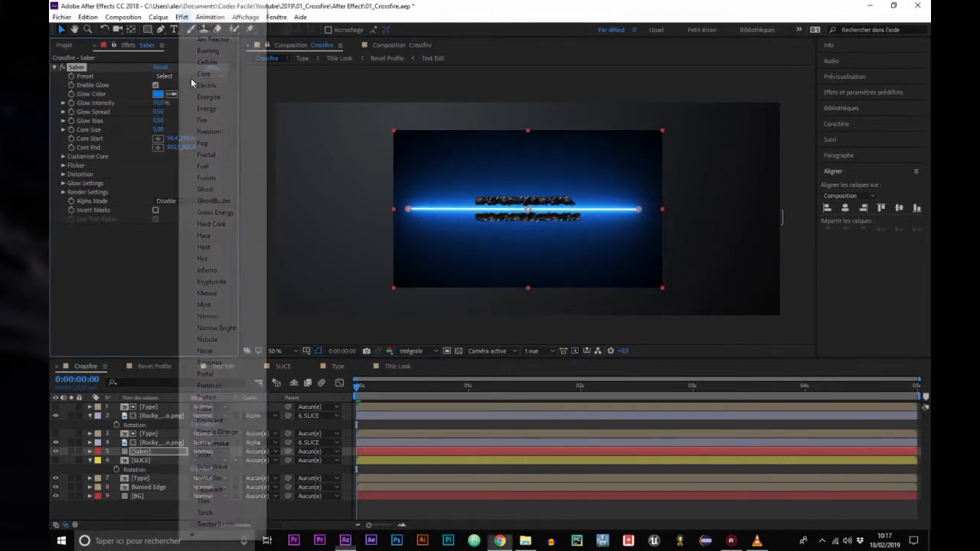
click(214, 166)
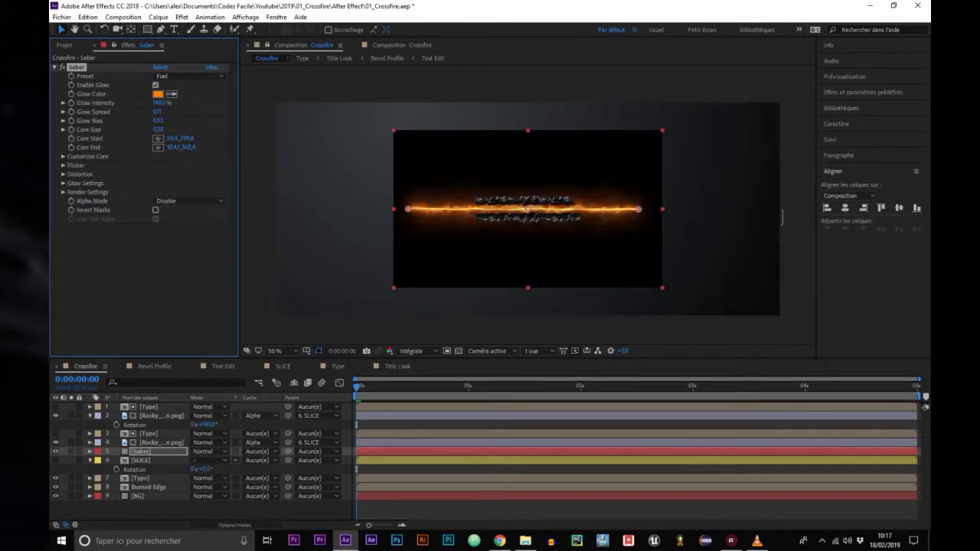
key(alt+Tab)
Set the Saber layer's blending mode to Ecran and place the layer at the top of the stack
click(220, 451)
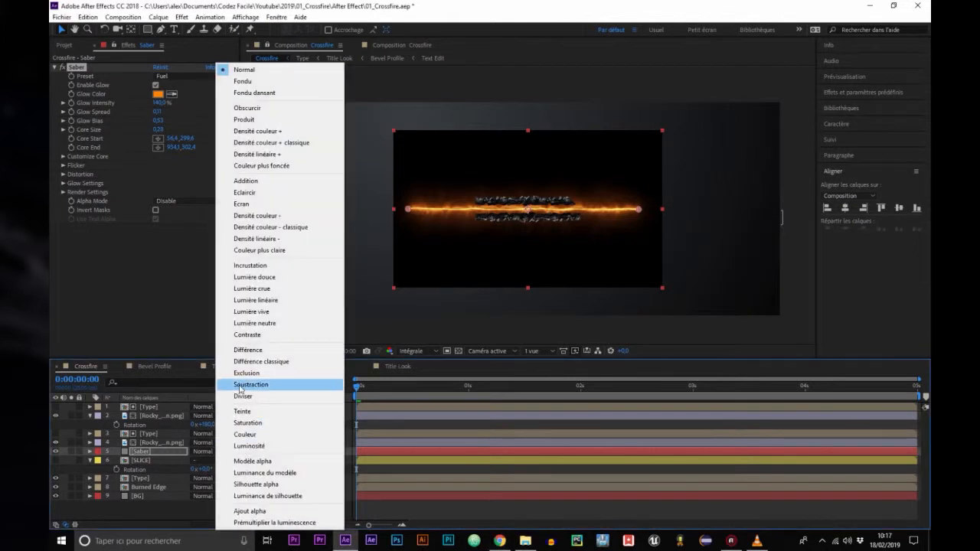
click(253, 205)
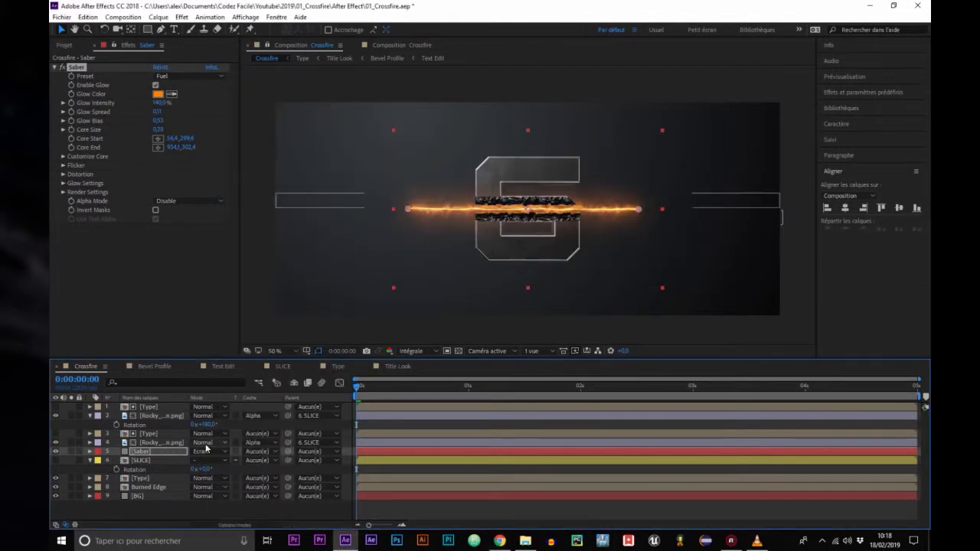
drag(153, 455, 158, 420)
drag(159, 419, 153, 407)
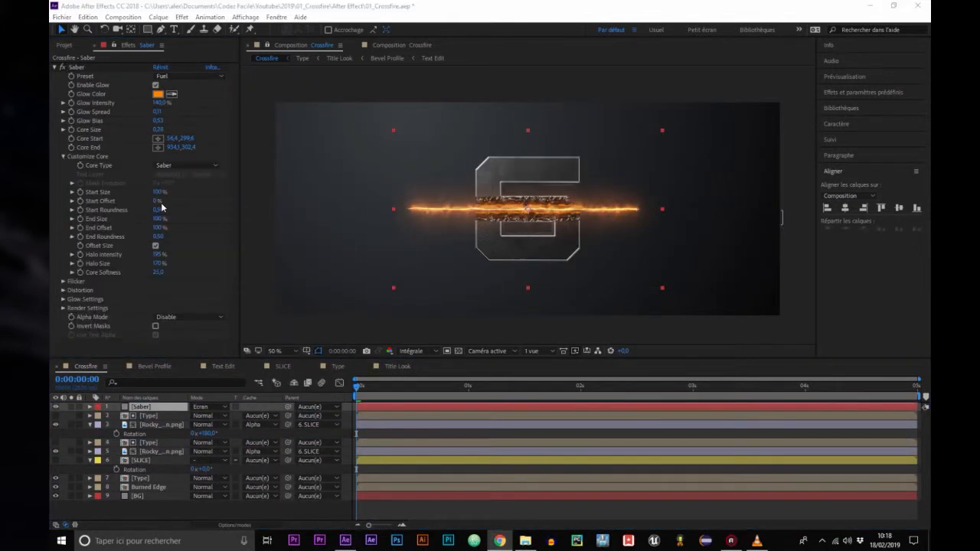
Set the Saber's Start Size to 0 % and its Glow Intensity to 340 %
drag(155, 192, 69, 192)
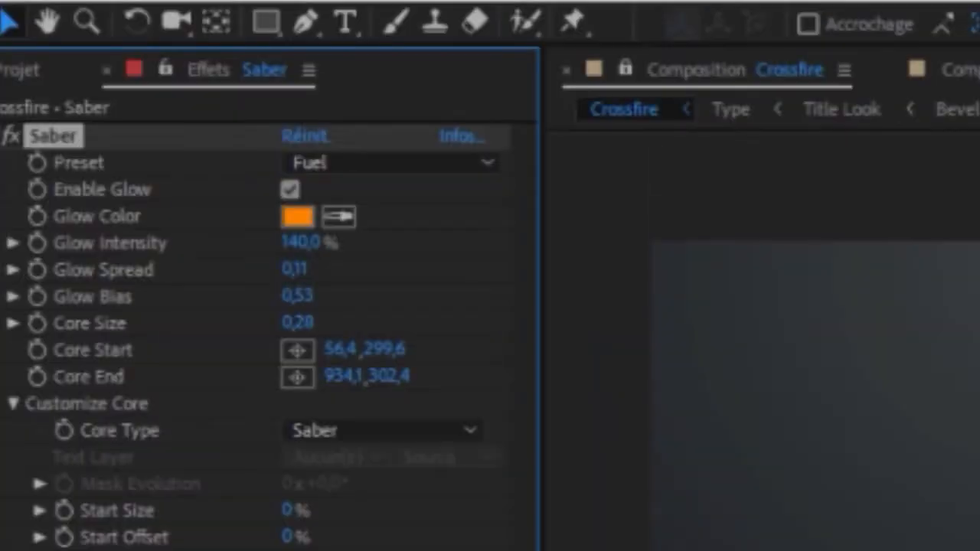
drag(300, 242, 615, 239)
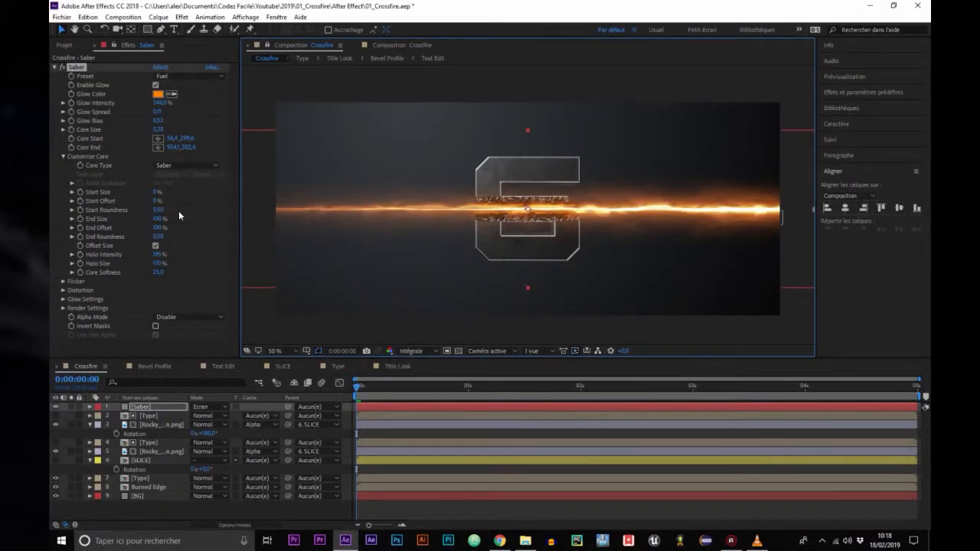
key(alt+Tab)
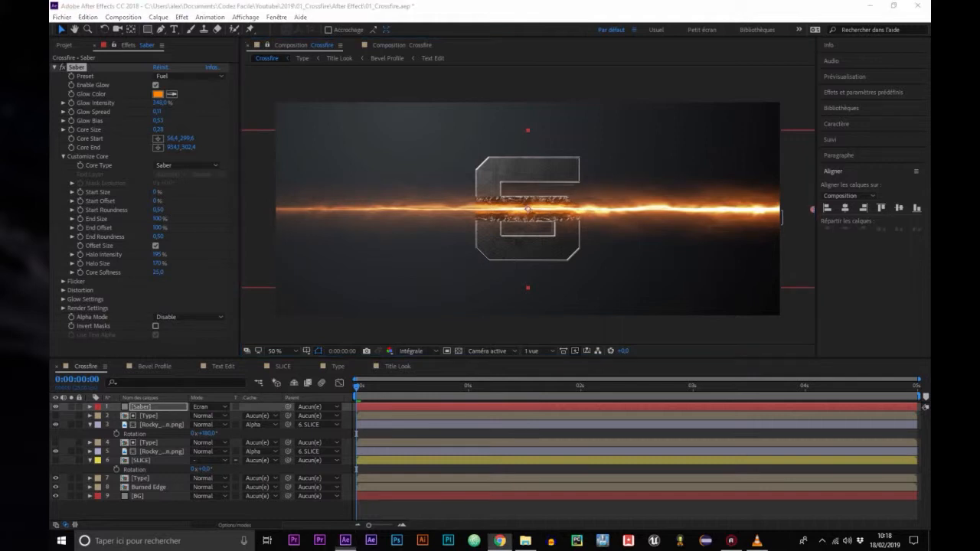
Keyframe the Saber layer's Position at 0:00:00:00 with the beam moved out of frame on the left
click(136, 406)
key(p)
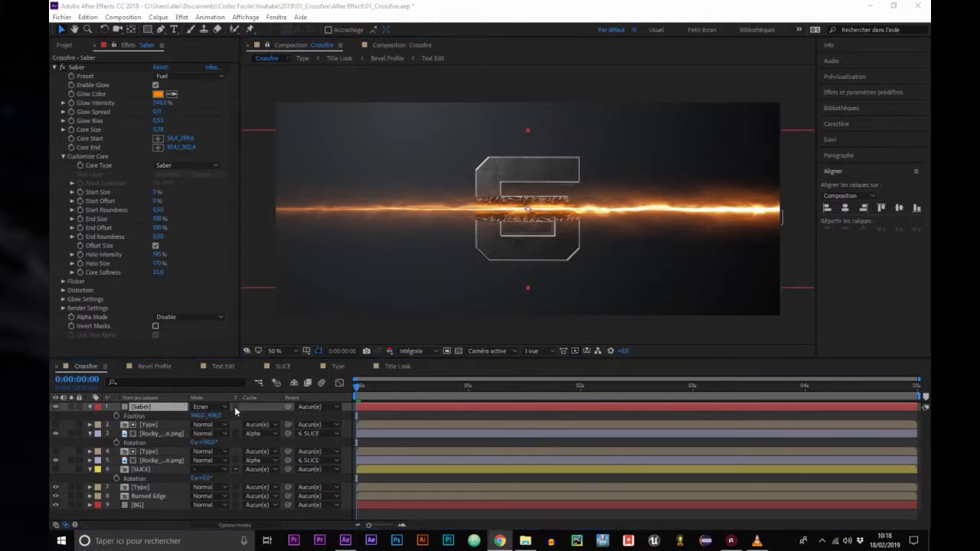
click(117, 414)
drag(664, 227, 232, 218)
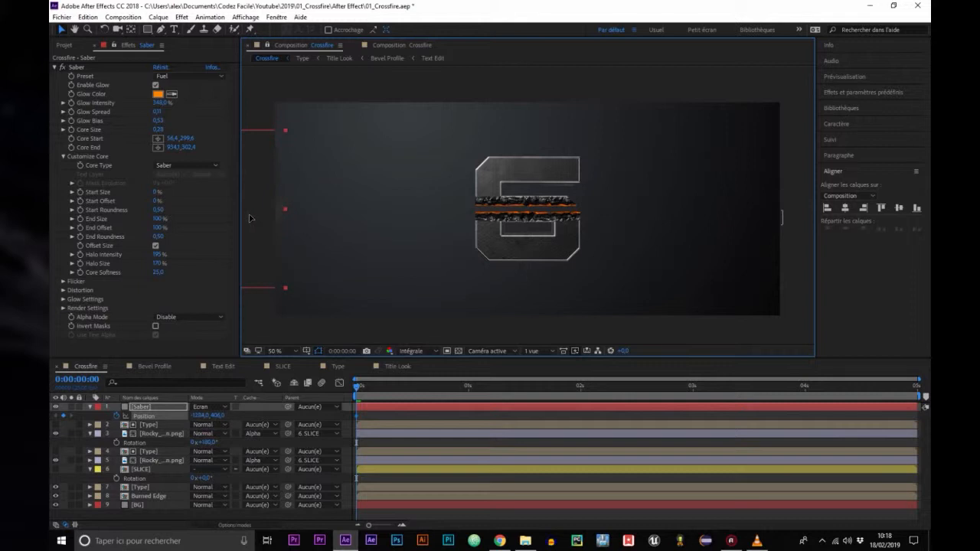
At about 0.4 s, add a Position keyframe with the Saber beam moved out of frame on the right
drag(358, 387, 406, 388)
drag(252, 218, 731, 218)
drag(447, 211, 877, 191)
drag(592, 228, 884, 229)
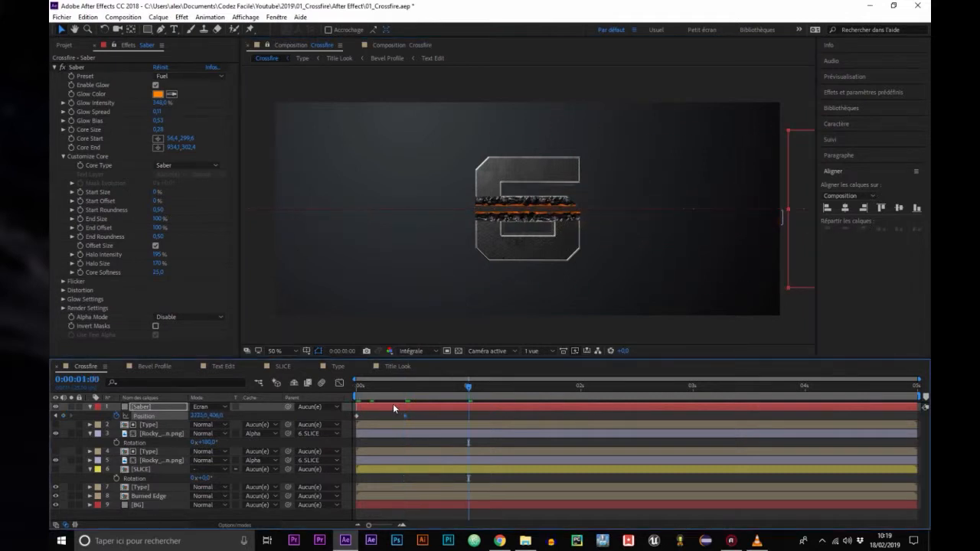
Shift the Saber layer to start just before 1 s and trim its end to just after the second Position keyframe
drag(393, 403, 491, 401)
key(alt+Tab)
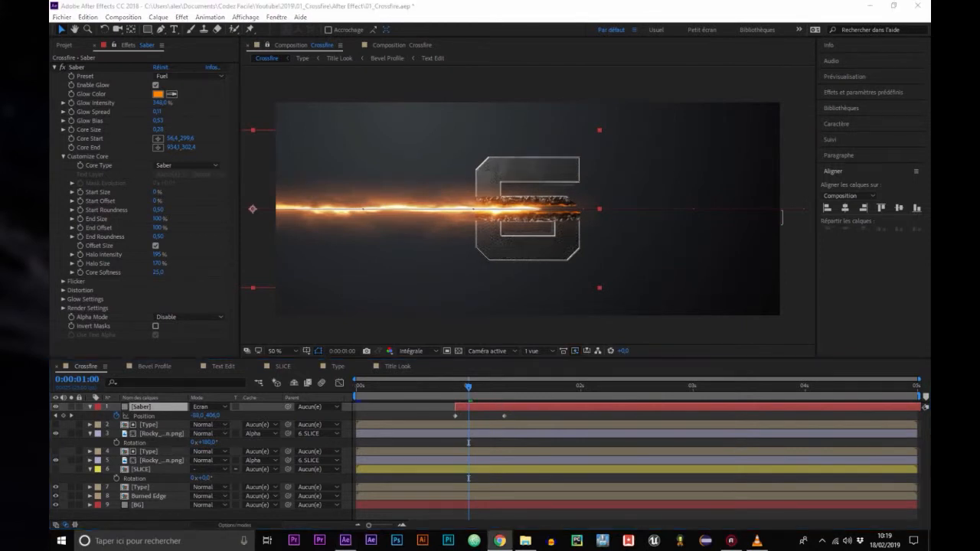
drag(709, 407, 574, 416)
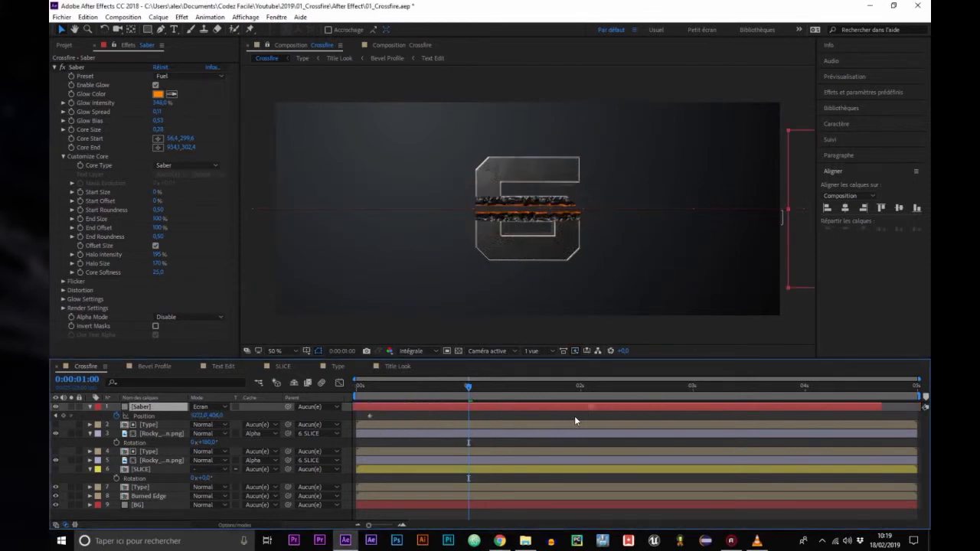
drag(896, 406, 536, 410)
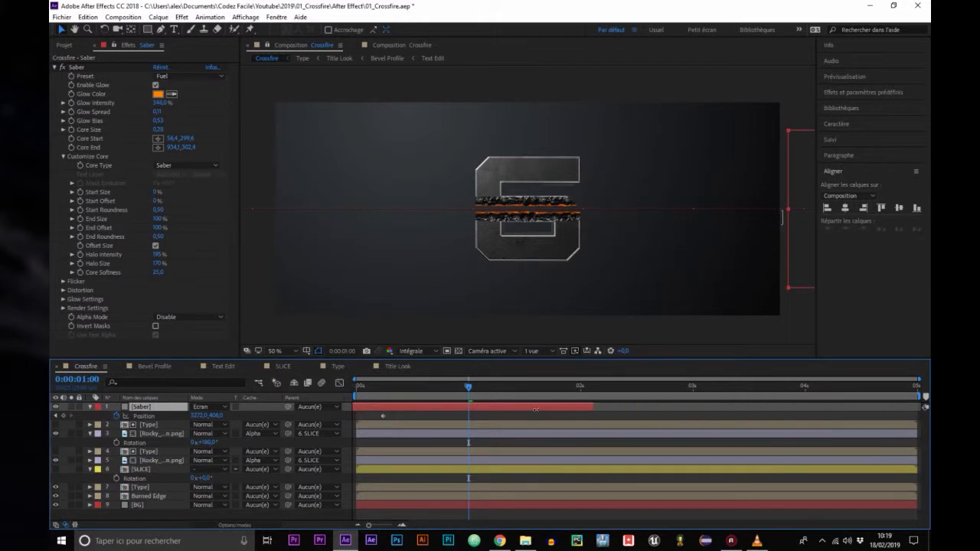
drag(447, 405, 531, 408)
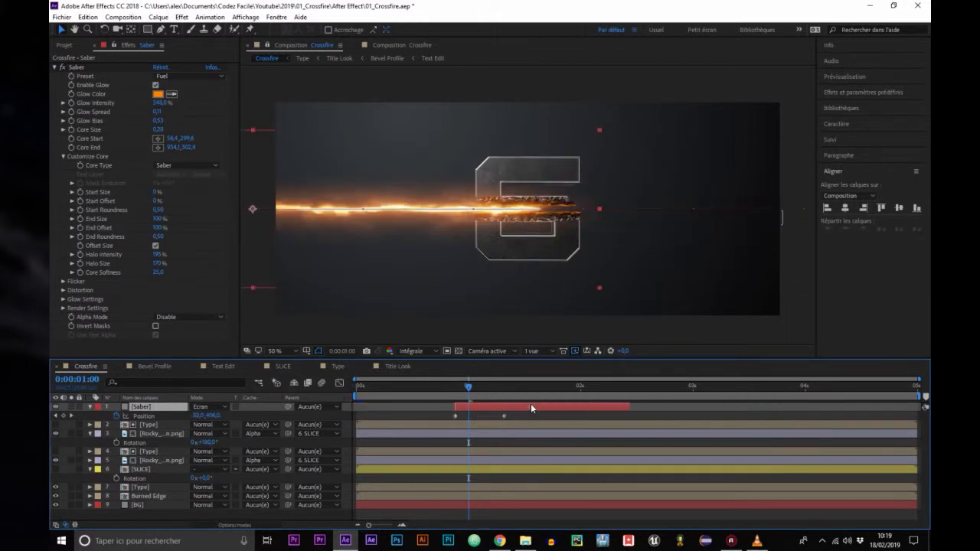
drag(629, 406, 543, 407)
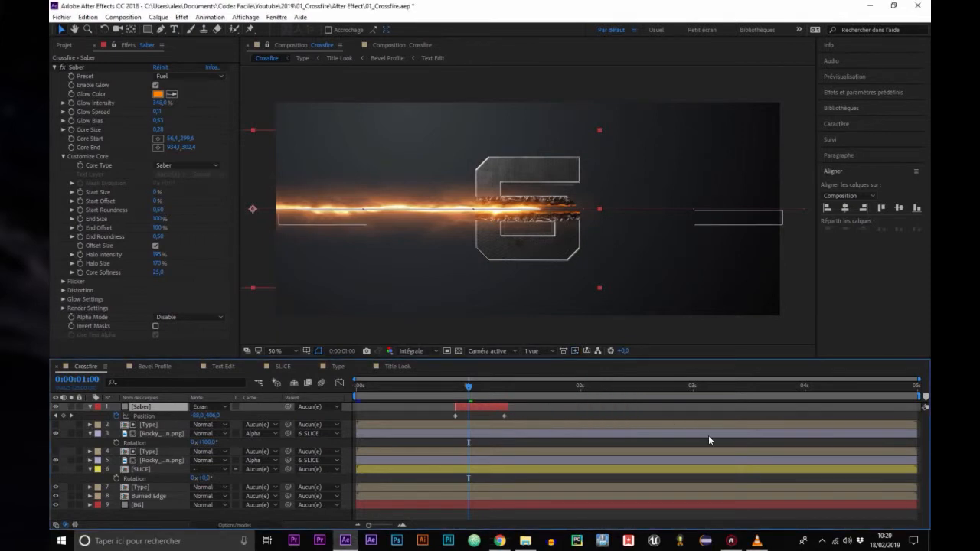
Duplicate the Saber layer and reset the copy's transform so it sits centred in the composition
key(ctrl+d)
right_click(163, 412)
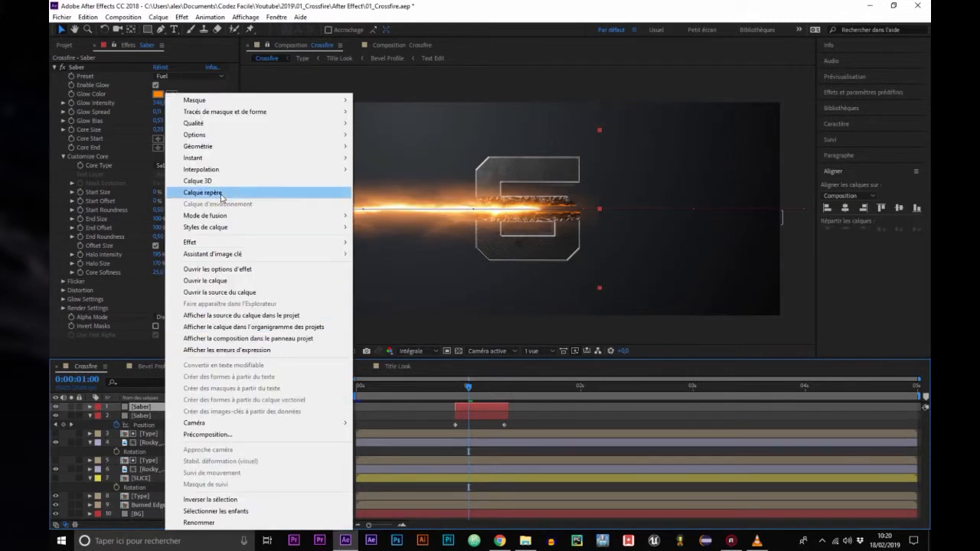
mouse_move(271, 148)
click(375, 145)
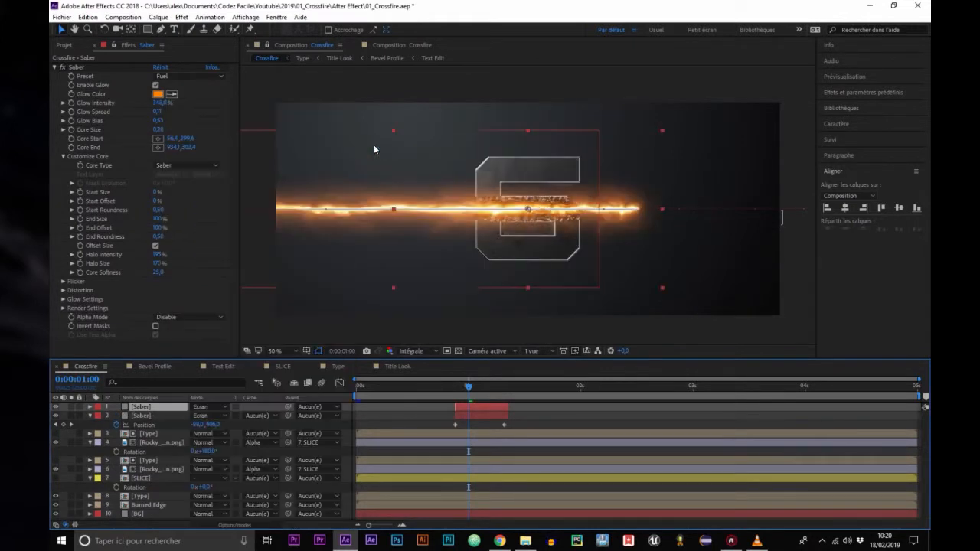
Solo the Saber copy and bring its Core Start and Core End together at the centre of the frame
click(72, 407)
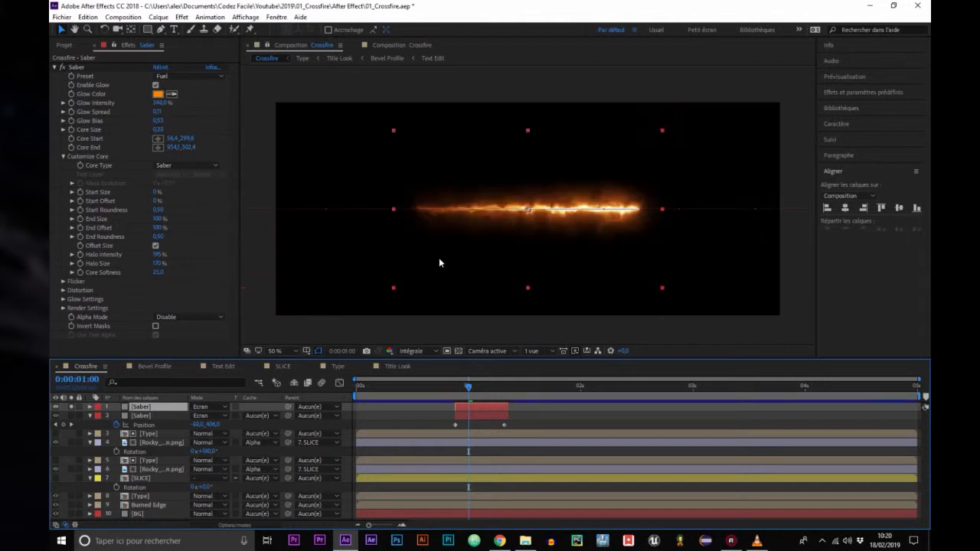
click(77, 67)
drag(408, 210, 525, 210)
drag(642, 212, 534, 210)
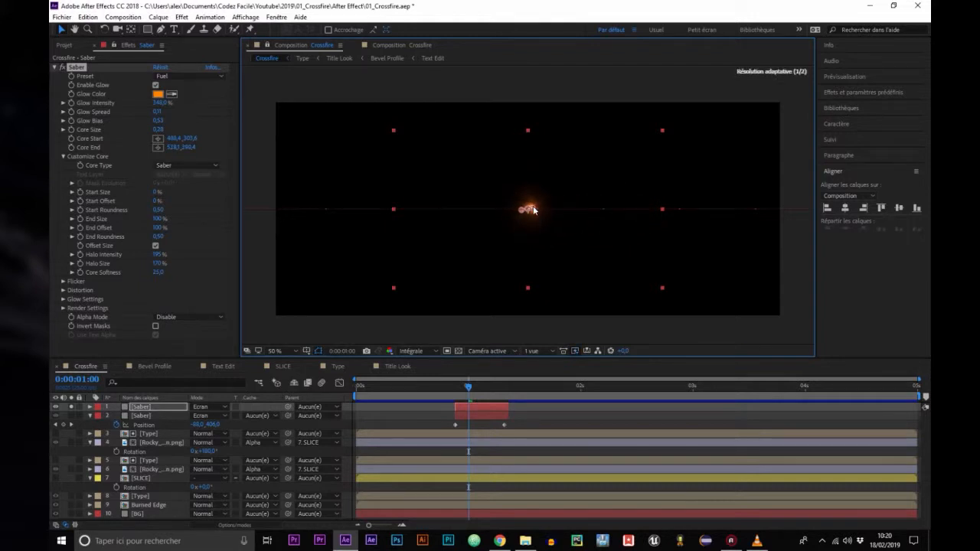
Apply the Default preset to the Saber copy and set its Glow Intensity to 500 %
click(163, 76)
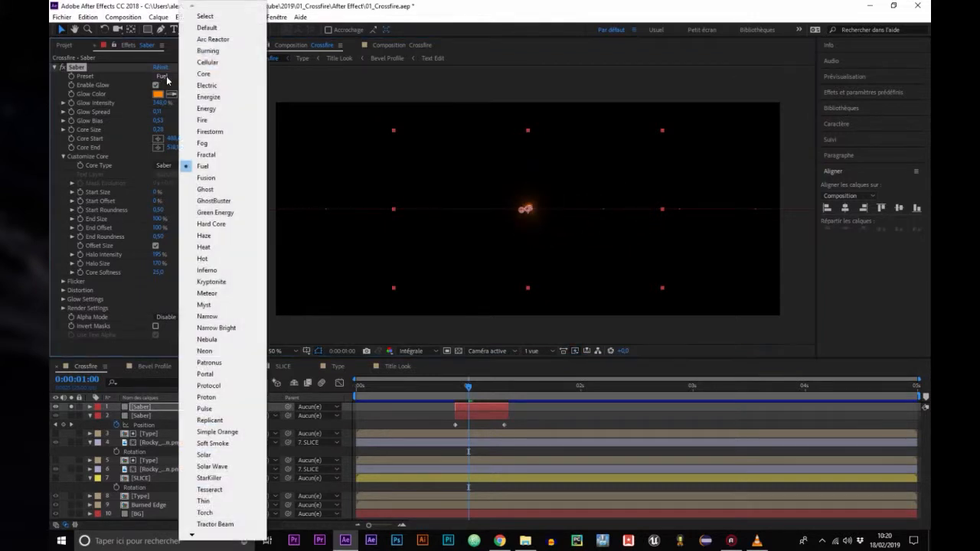
click(207, 29)
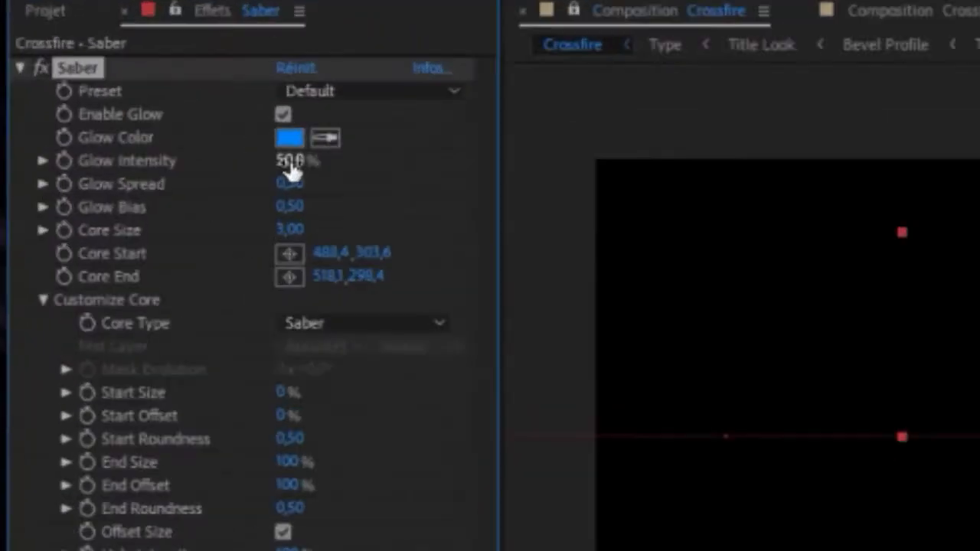
drag(158, 102, 546, 103)
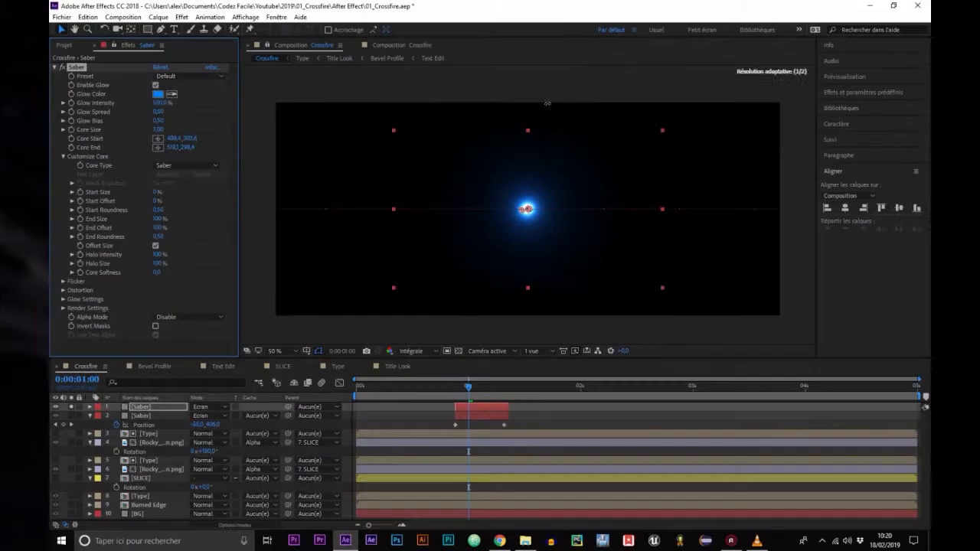
Scale the Saber copy to 502 % and set its Gamma to 0.54 in the render settings
key(s)
drag(203, 415, 500, 415)
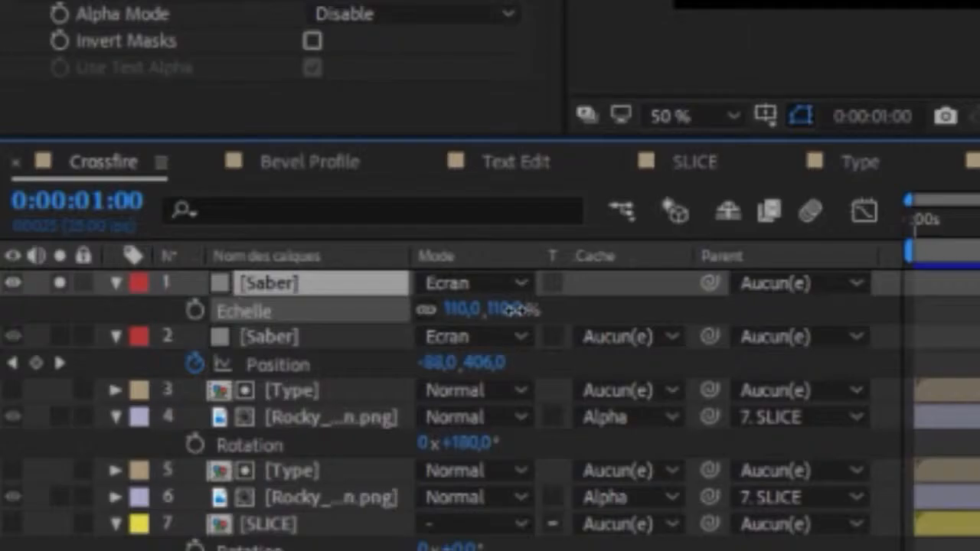
mouse_move(429, 407)
mouse_down()
mouse_move(539, 407)
mouse_move(419, 407)
mouse_up()
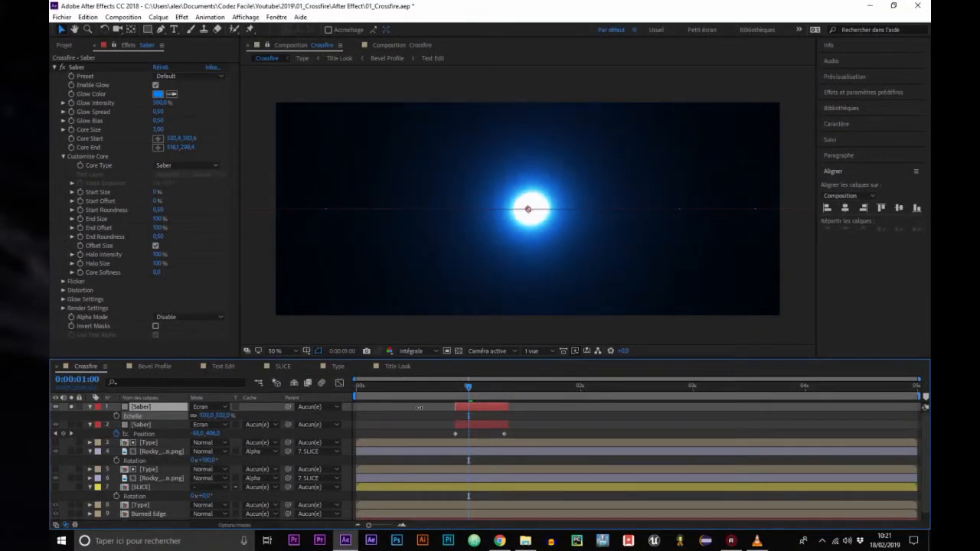
click(64, 307)
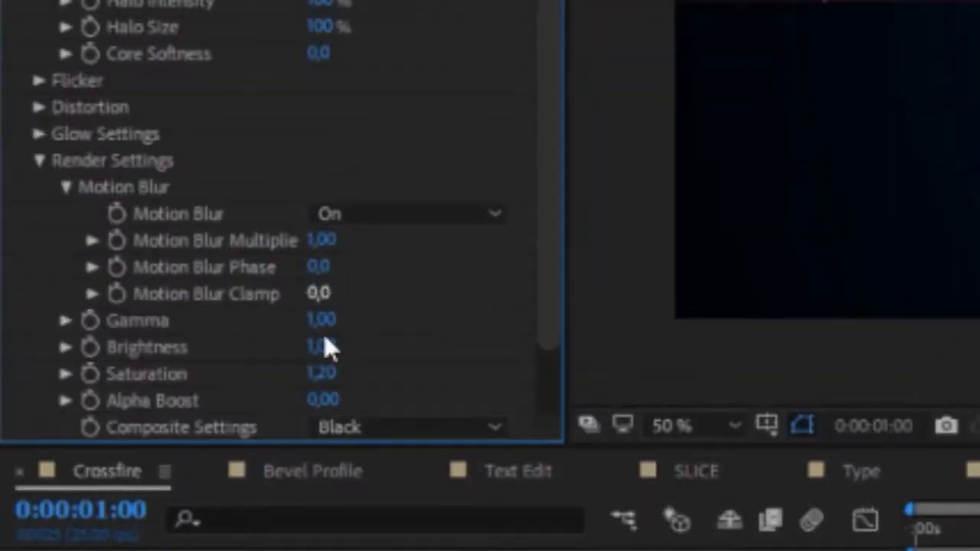
drag(315, 321, 246, 323)
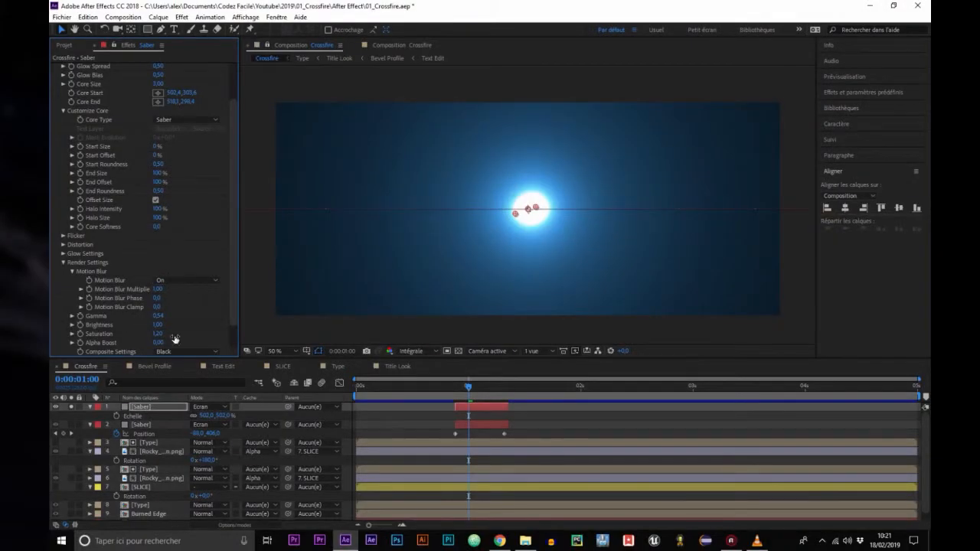
Move Core Start closer to Core End on the Saber copy and scale the layer to 740 %
drag(514, 215, 530, 210)
drag(224, 420, 344, 414)
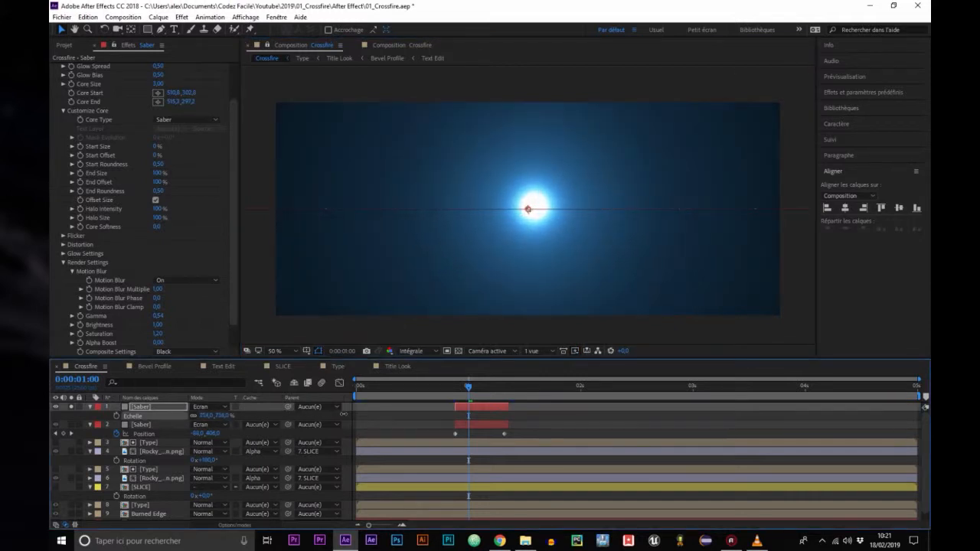
Trim the Saber copy's start to 0:00:01:00 and check the flash one frame back and forth
drag(446, 414, 468, 407)
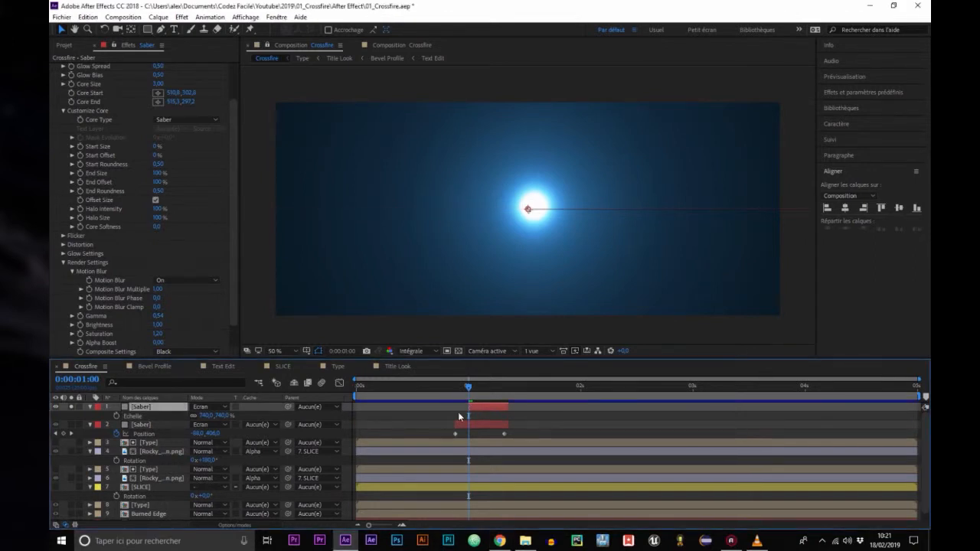
key(Page_Up)
key(Page_Down)
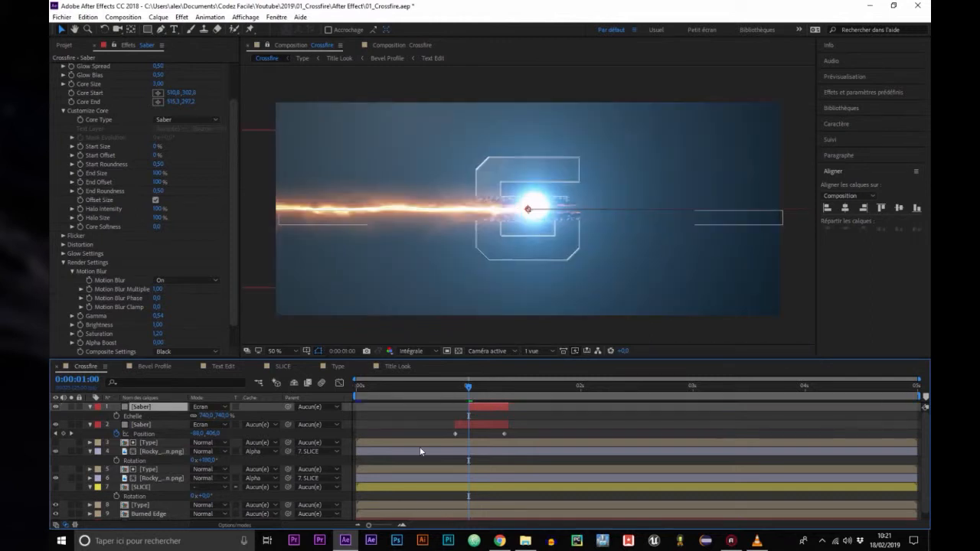
Trim the start of both Rocky edge image layers to 0:00:01:00 in the Crossfire composition
key(Page_Down)
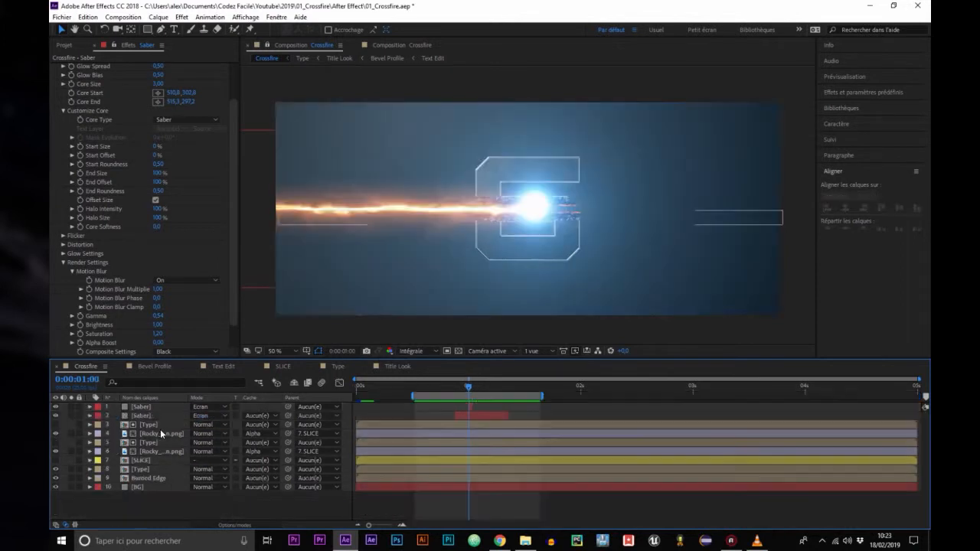
click(160, 434)
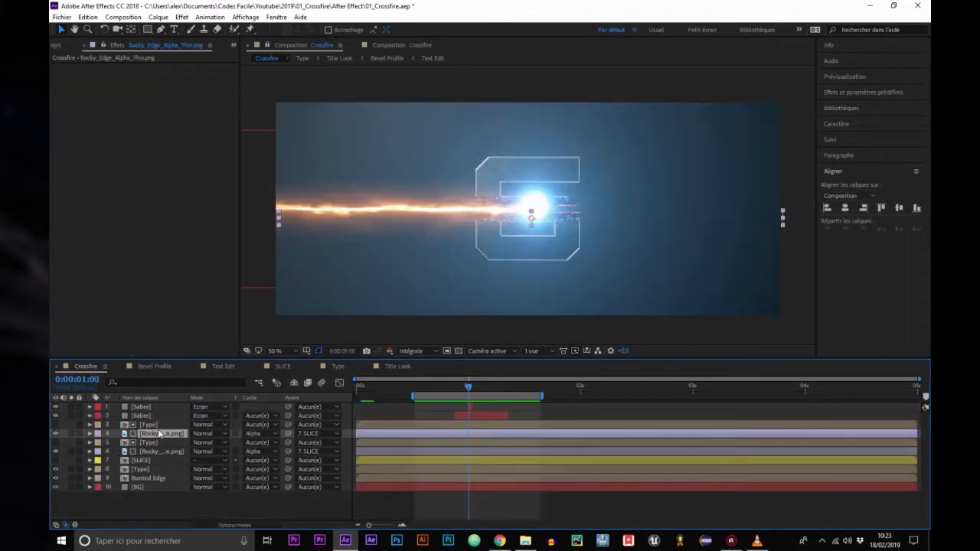
ctrl+click(152, 451)
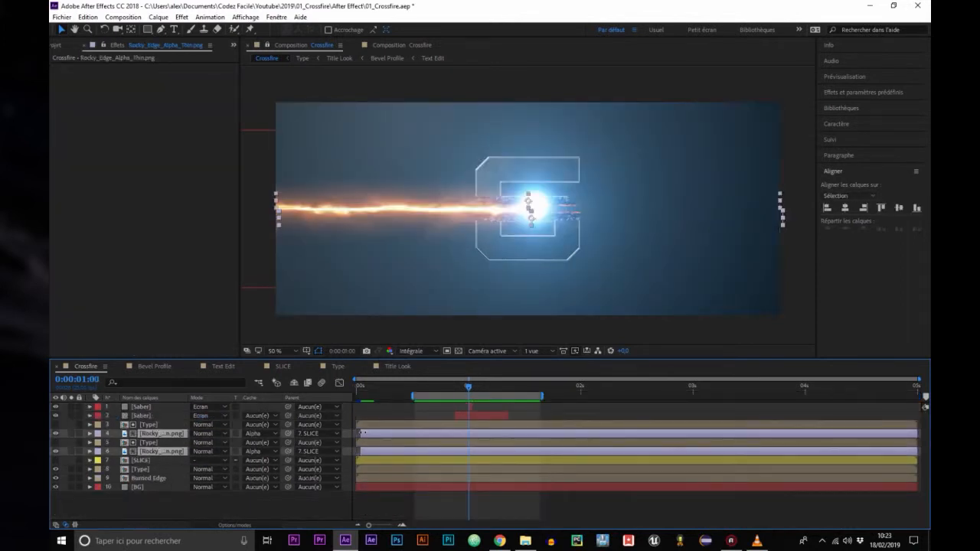
drag(360, 433, 469, 433)
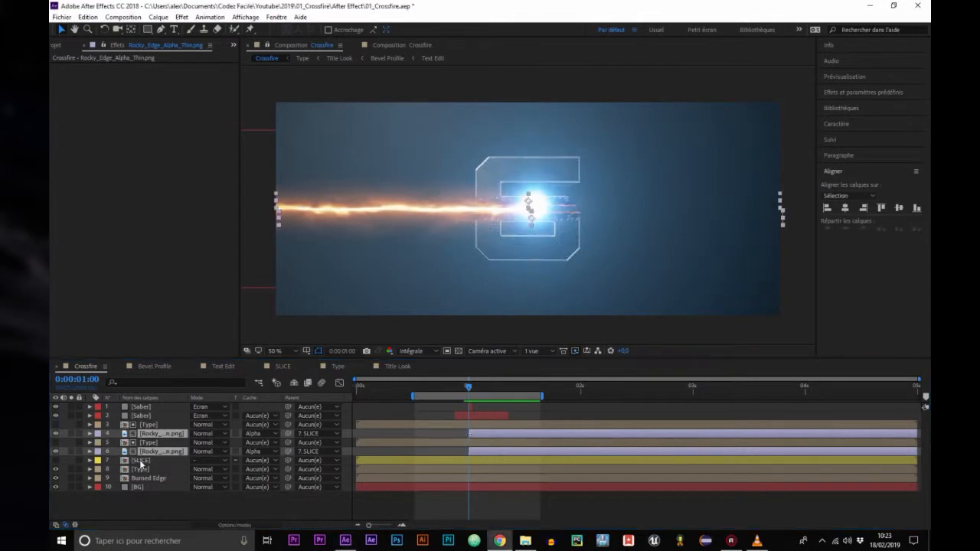
Trim the start of the SLICE Roughen layer inside the SLICE composition to 0:00:01:00 and preview the result in Crossfire
double_click(140, 460)
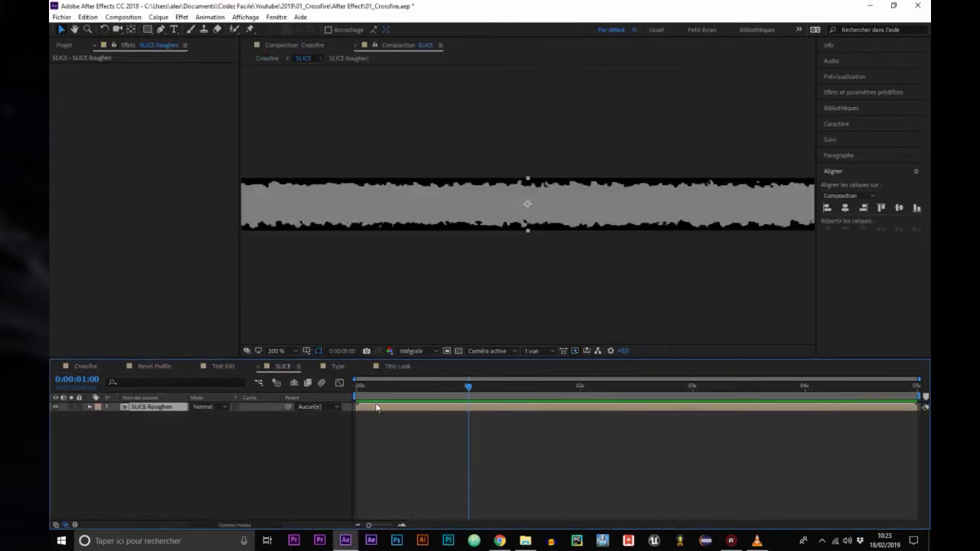
drag(356, 406, 469, 407)
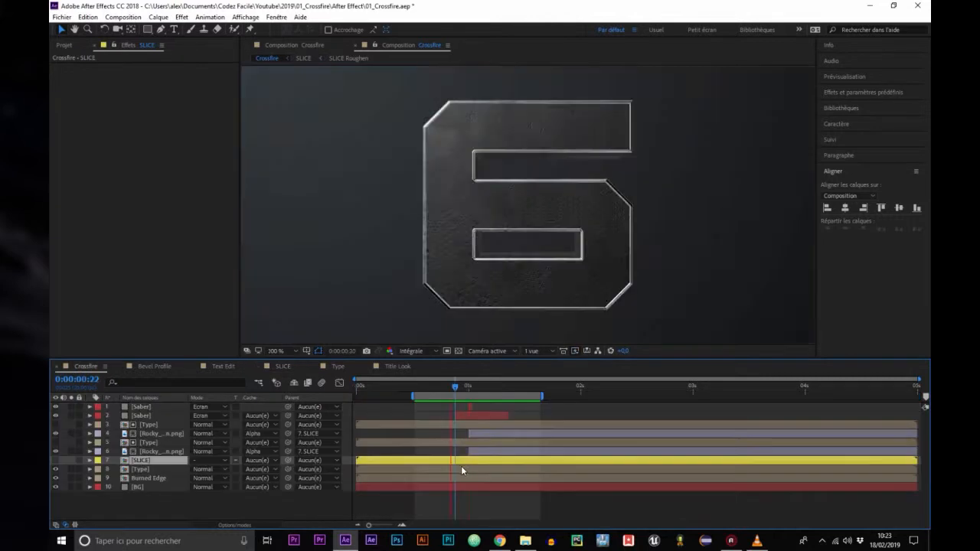
key(space)
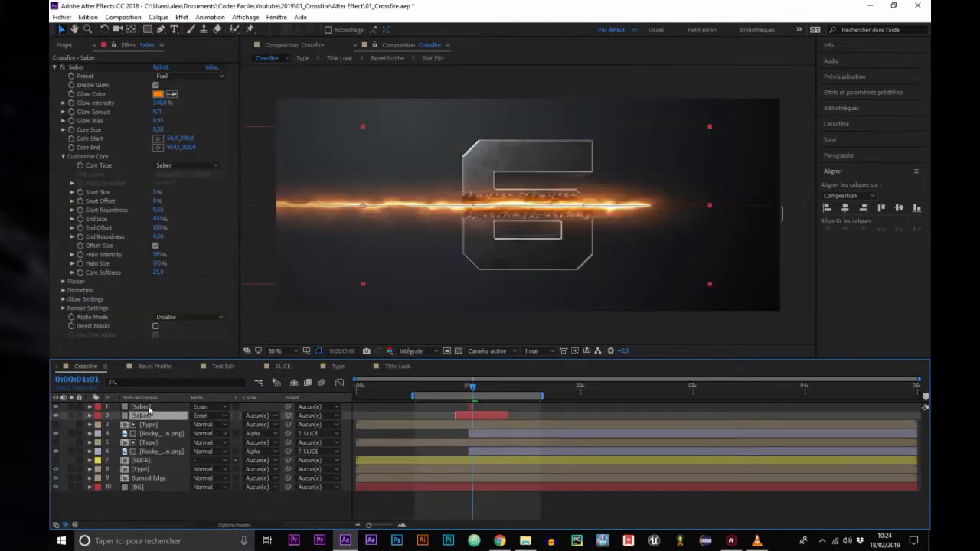
Parent both Saber layers to the SLICE layer and test the link by rotating SLICE
ctrl+click(153, 407)
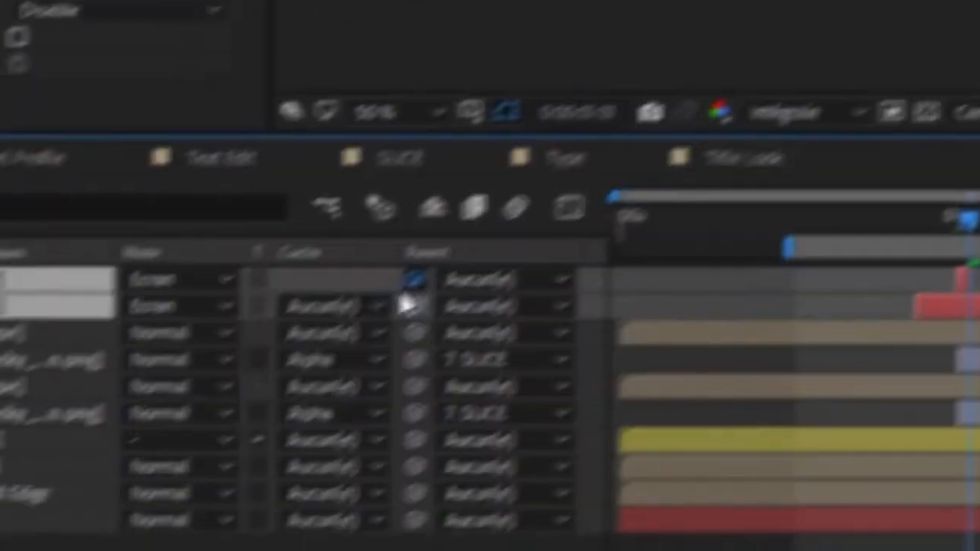
drag(289, 408, 140, 460)
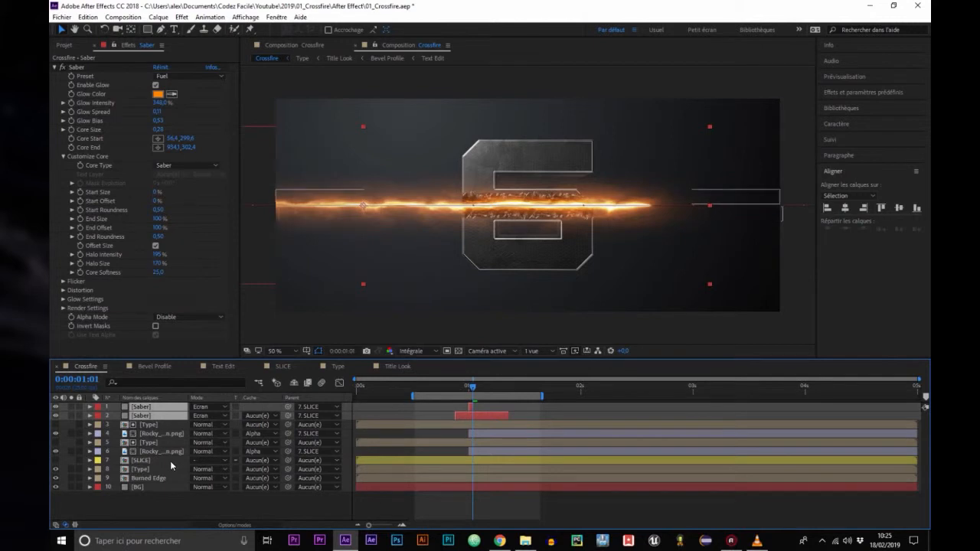
click(170, 460)
key(r)
drag(205, 468, 121, 461)
Add a colour control effect to the SLICE layer and rename it Color
key(space)
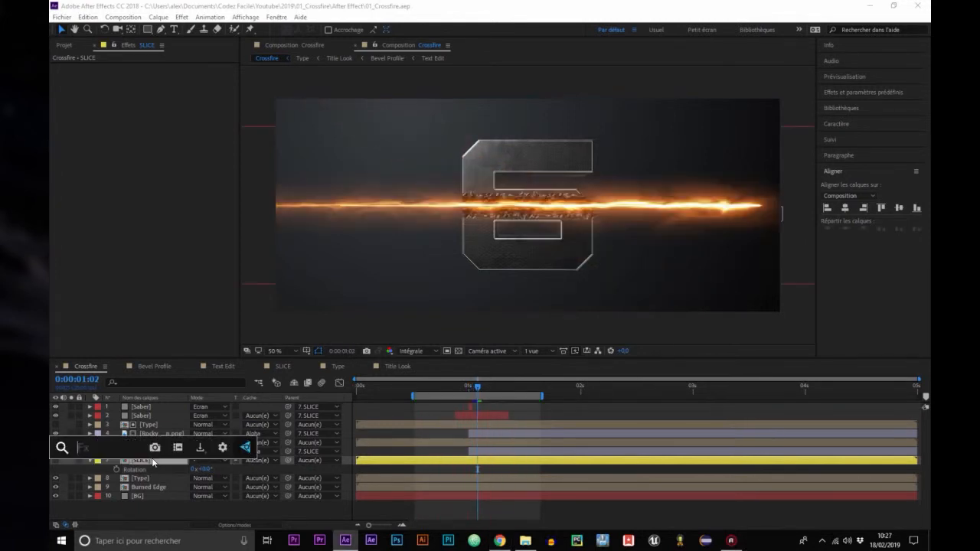
text(para)
key(Down)
key(Down)
key(Return)
key(Return)
text(Color)
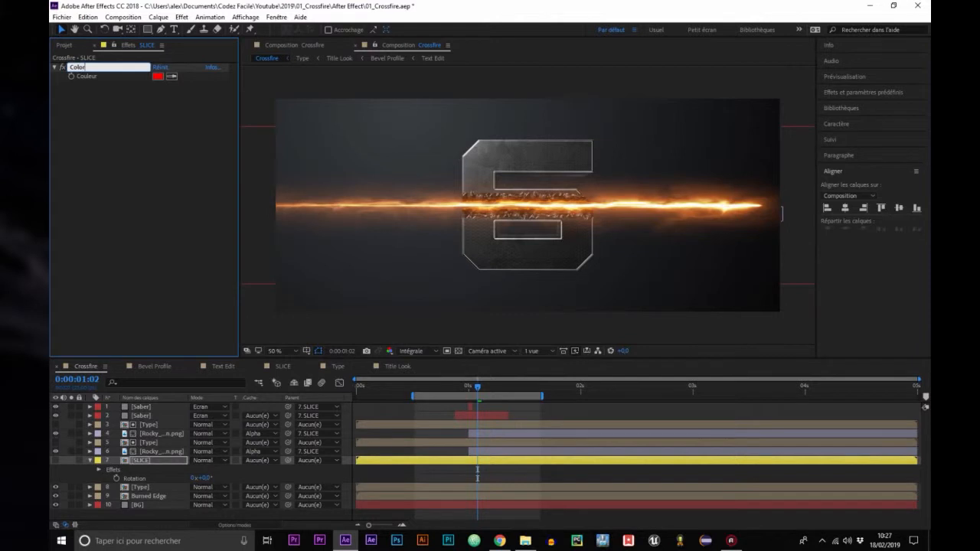
key(Return)
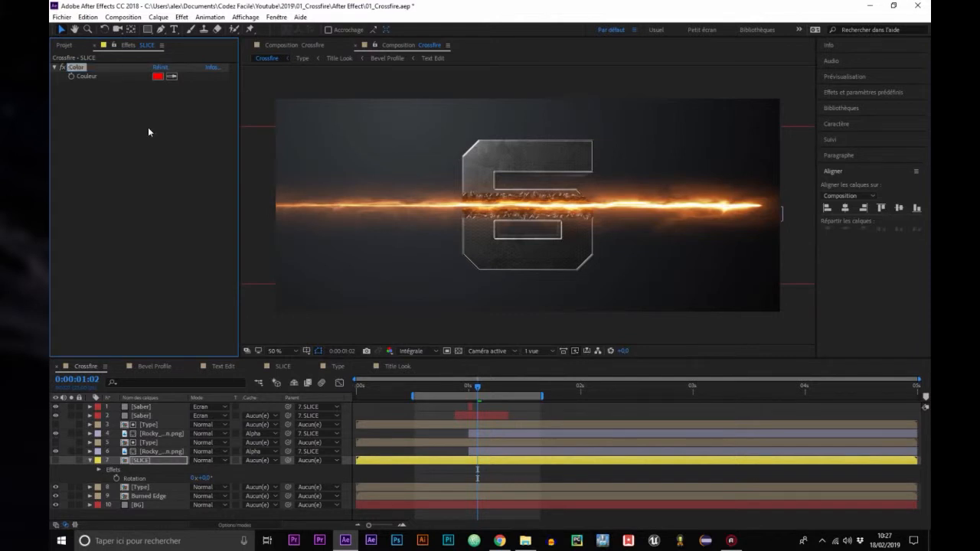
Set the SLICE layer's Color control to orange FF6C00
click(158, 76)
drag(265, 301, 261, 299)
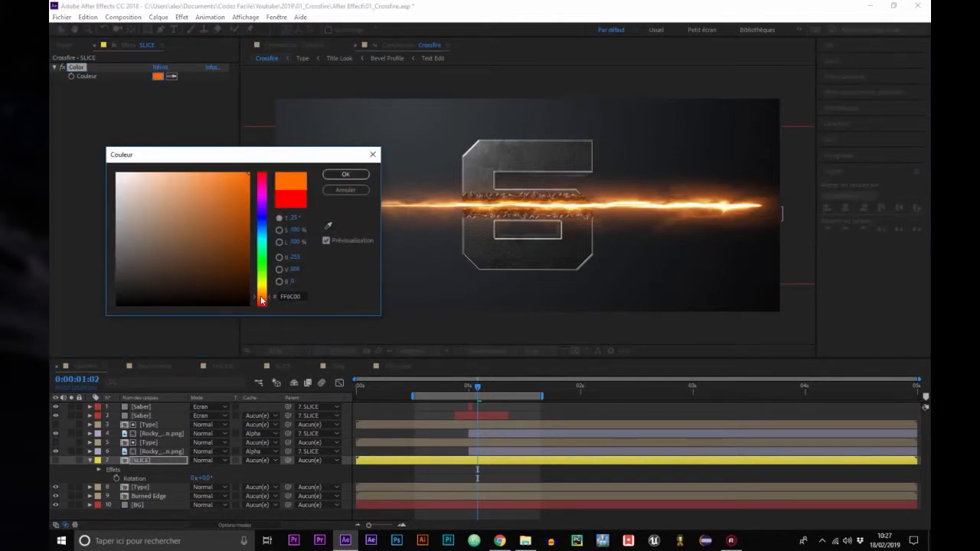
click(334, 177)
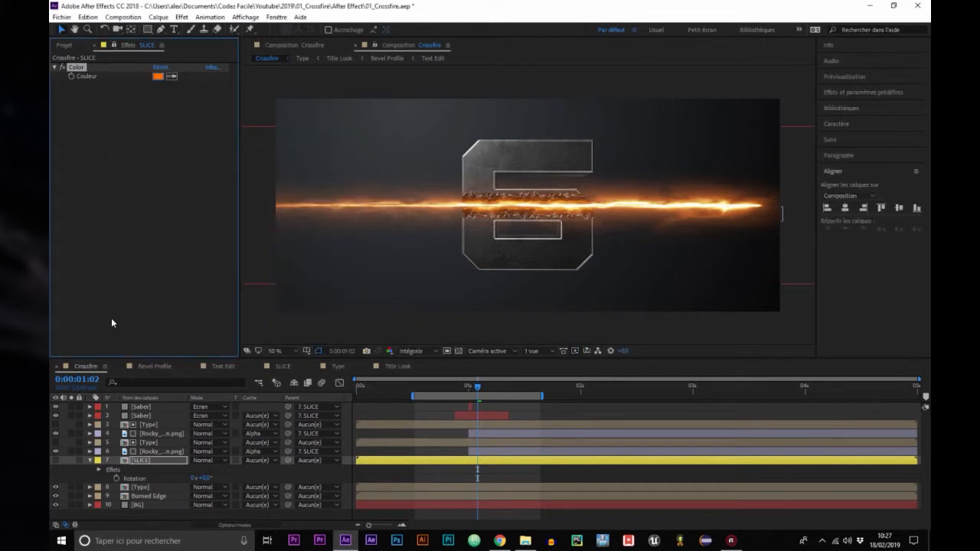
Link the Claire colour of the Burned Edge layer's Teinte effect to SLICE's Color control with an expression
click(144, 415)
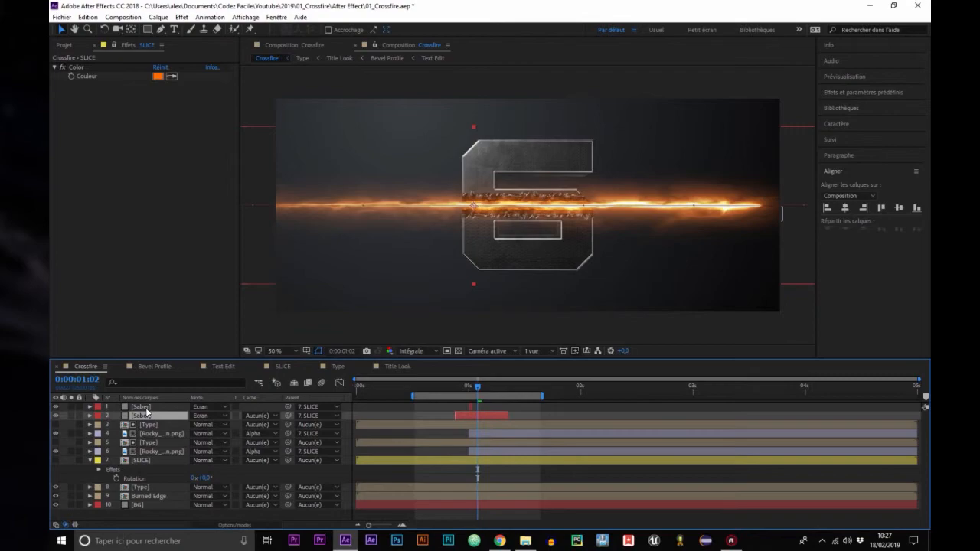
click(147, 497)
key(e)
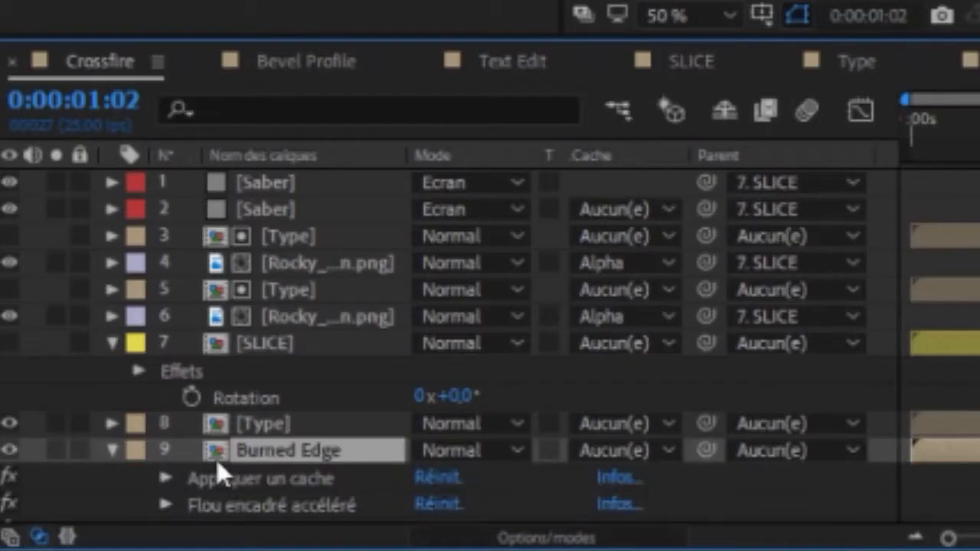
scroll(125, 501, down, 2)
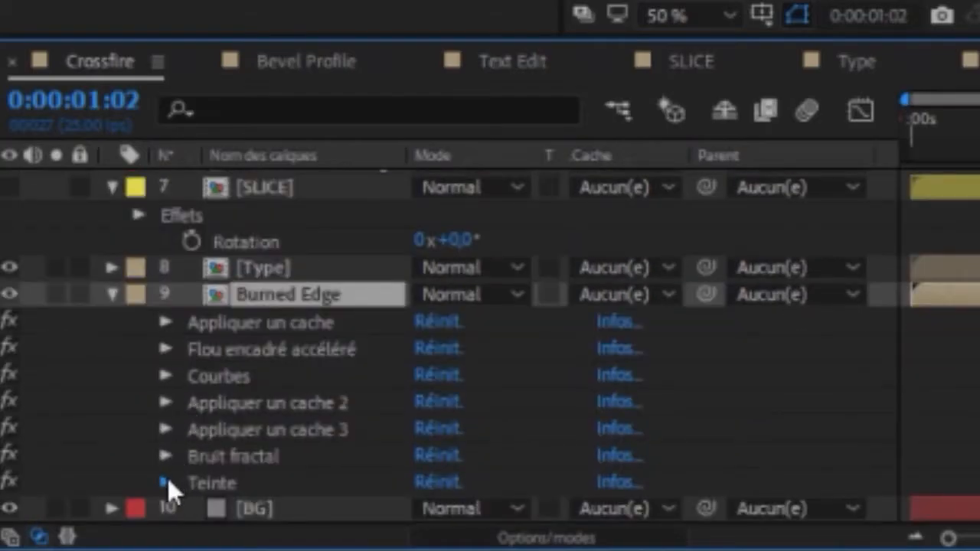
click(166, 482)
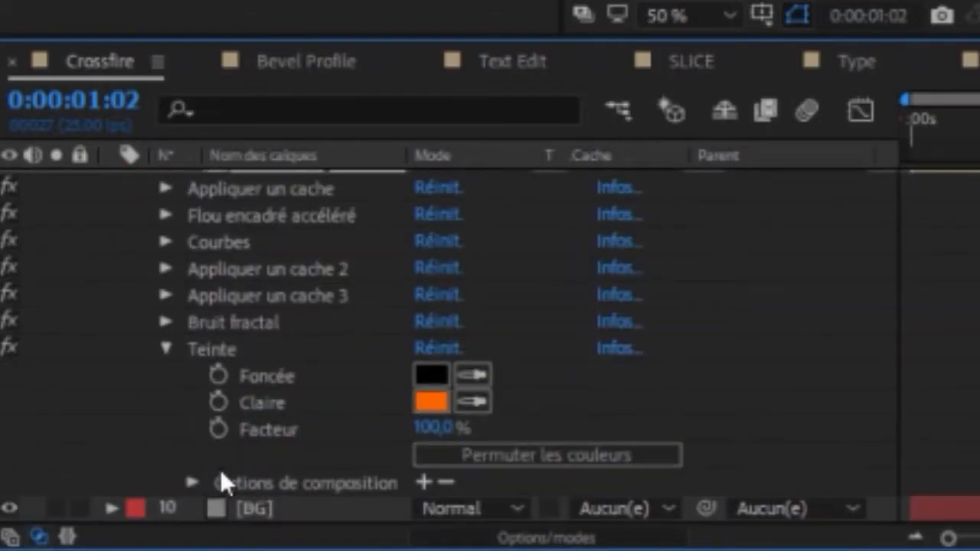
alt+click(216, 403)
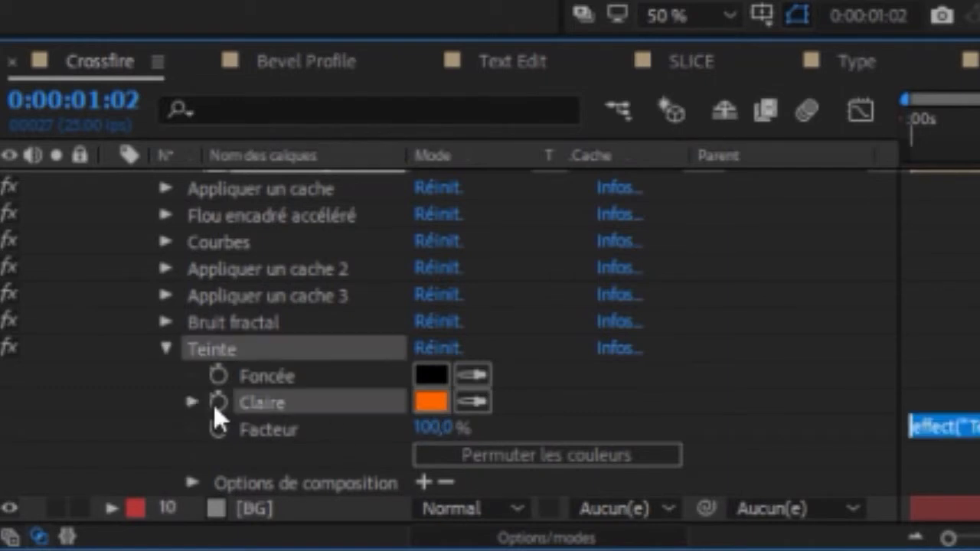
drag(502, 427, 109, 72)
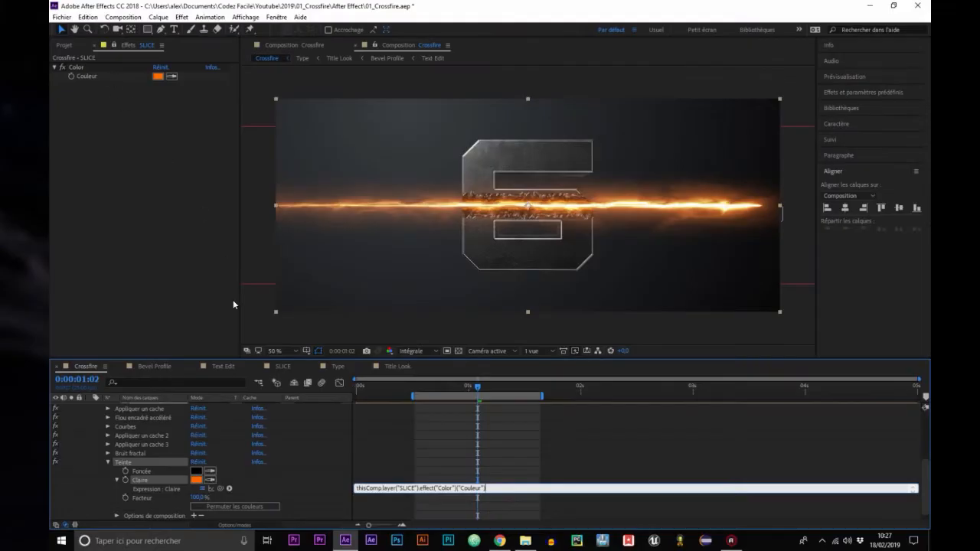
click(204, 254)
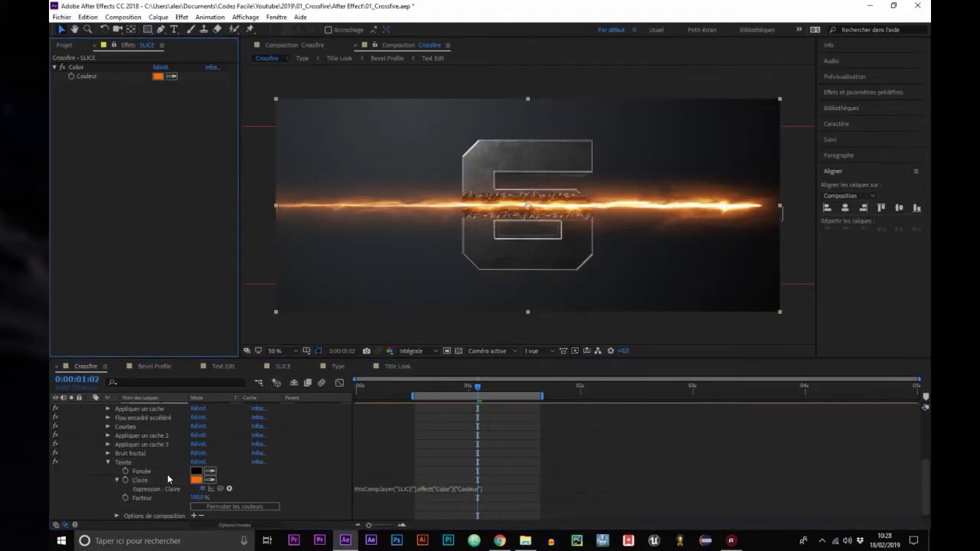
scroll(167, 474, up, 2)
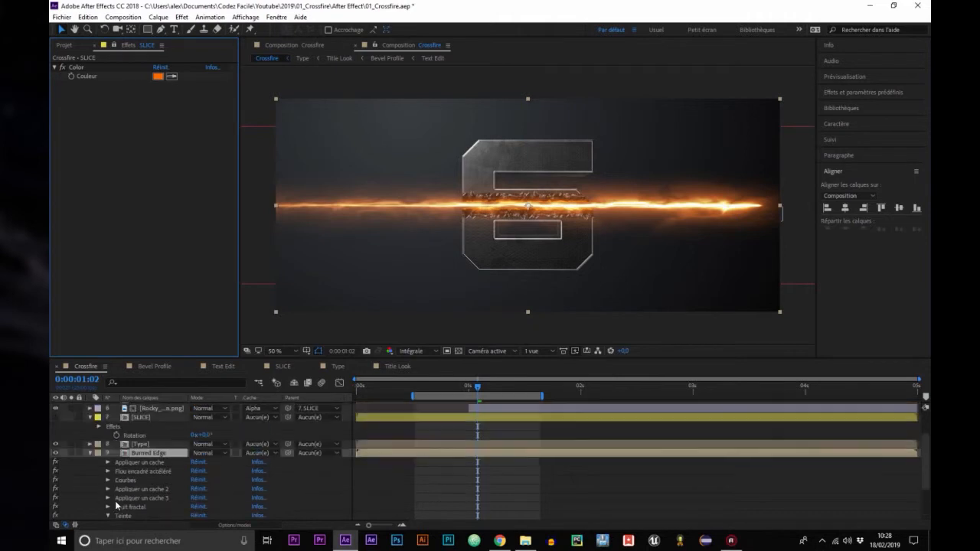
click(89, 452)
Link the Glow Color of both Saber layers to SLICE's Color control with expressions
click(146, 416)
shift+click(148, 407)
key(e)
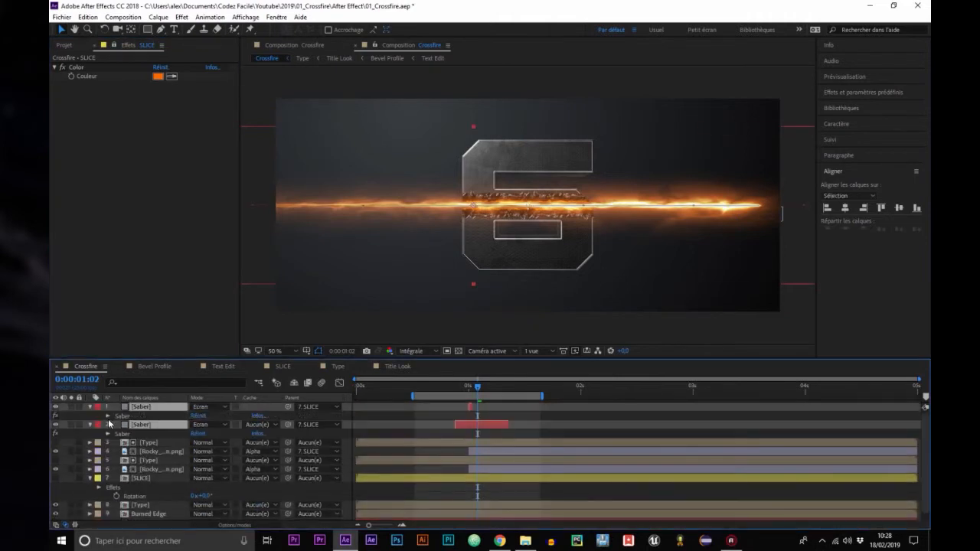
click(108, 415)
alt+click(125, 434)
scroll(135, 463, down, 4)
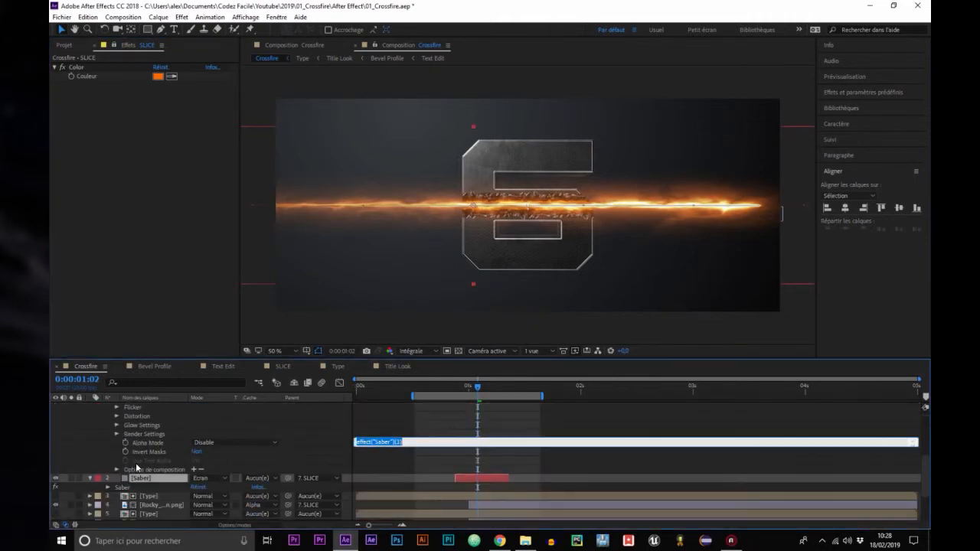
click(108, 488)
alt+click(126, 433)
drag(218, 444, 86, 76)
scroll(174, 487, up, 4)
scroll(174, 488, up, 3)
drag(221, 451, 93, 77)
Go to 0:00:01:01, try different hues on SLICE's Color control and set it to a light blue
click(472, 385)
click(159, 77)
mouse_move(264, 247)
mouse_down()
mouse_move(261, 180)
mouse_move(264, 305)
mouse_move(266, 231)
mouse_up()
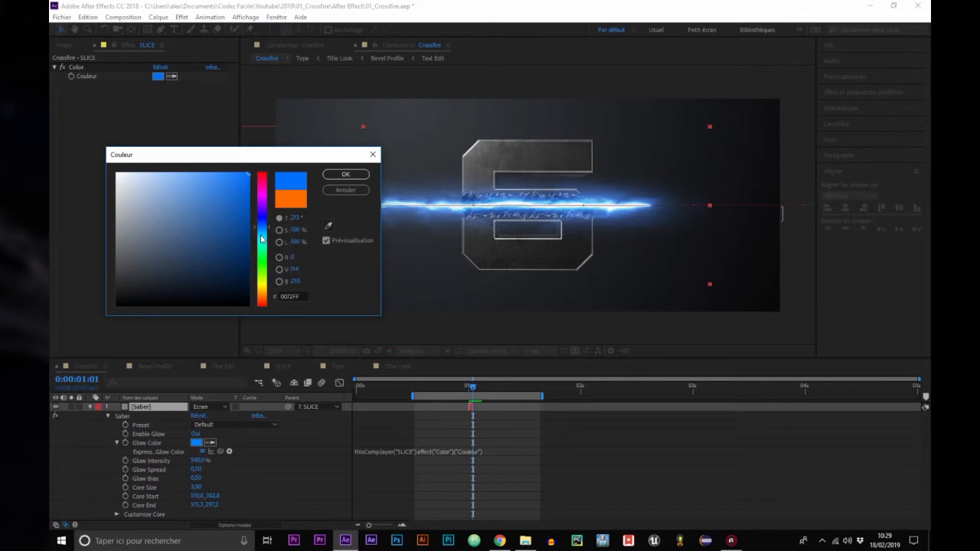
click(263, 240)
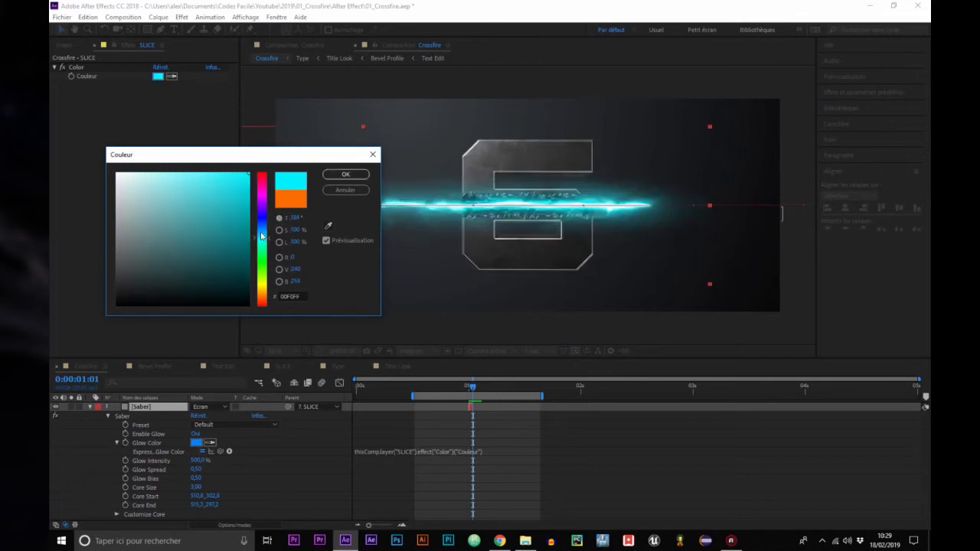
click(261, 232)
click(344, 175)
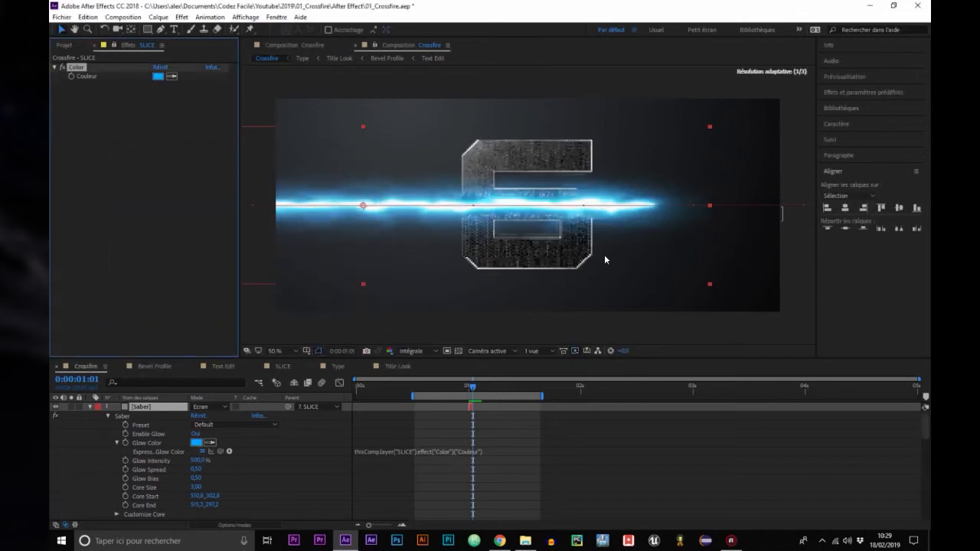